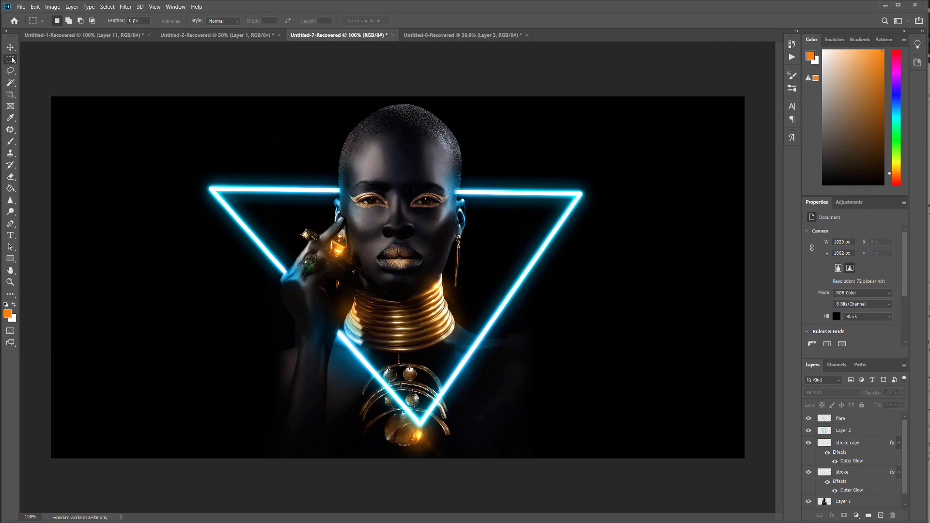
# Hide the flare, Layer 2, stroke copy and stroke layers, leaving only the portrait visible
pyautogui.click(10, 47)
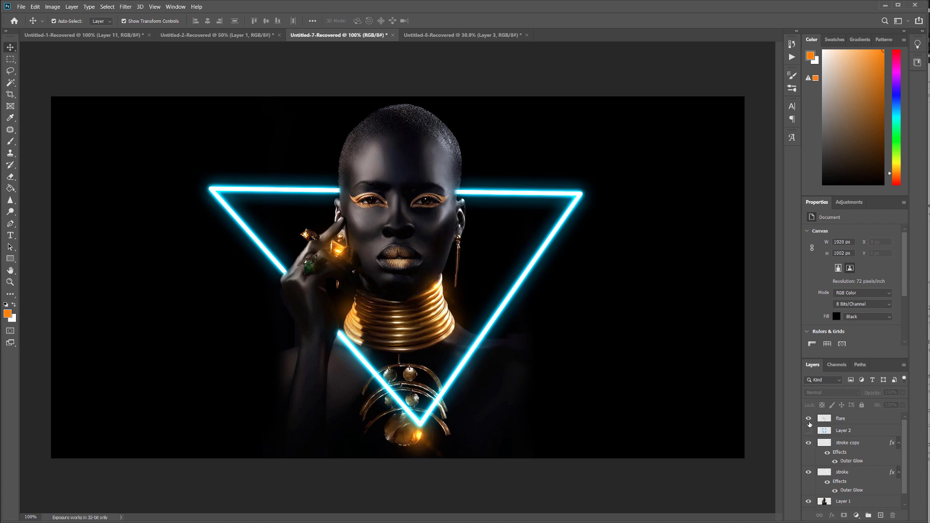
pyautogui.click(808, 419)
pyautogui.click(808, 444)
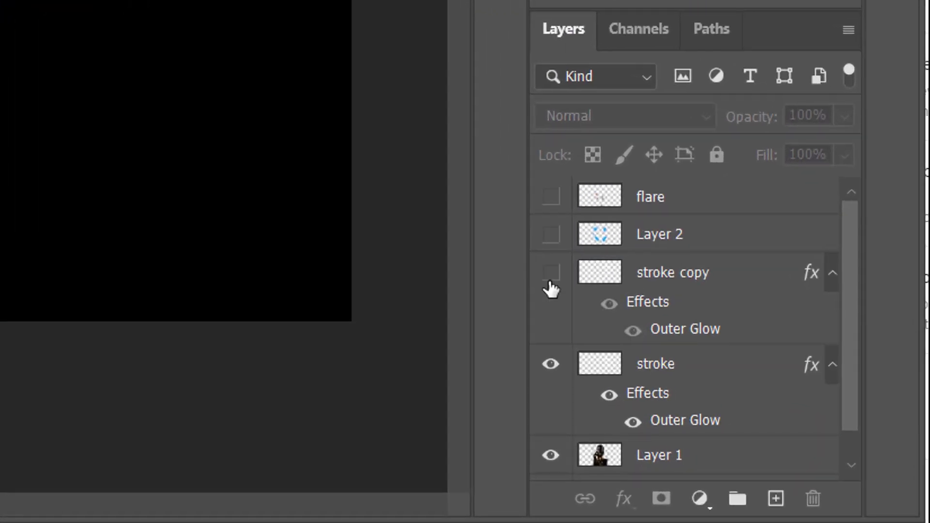
pyautogui.click(547, 366)
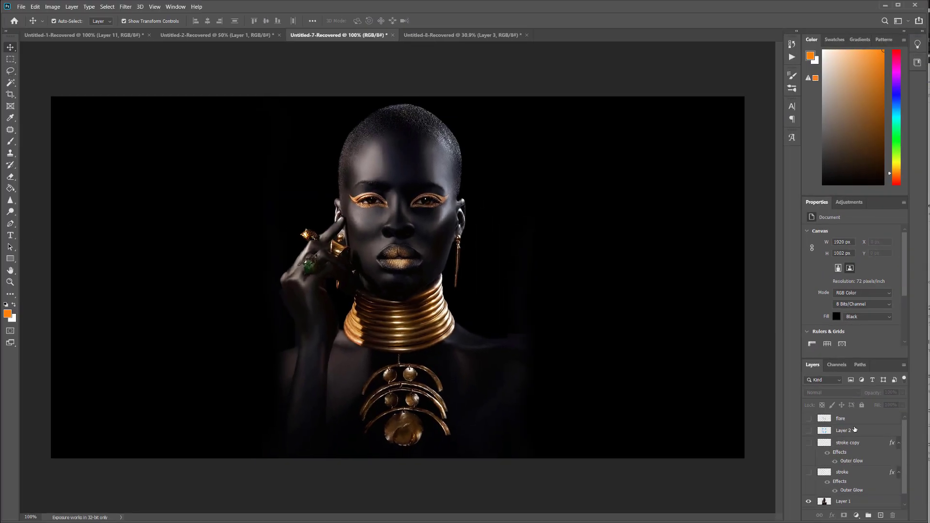
# Add a new layer above the flare layer and draw a straight horizontal Pen path across the upper part of the head
pyautogui.click(873, 419)
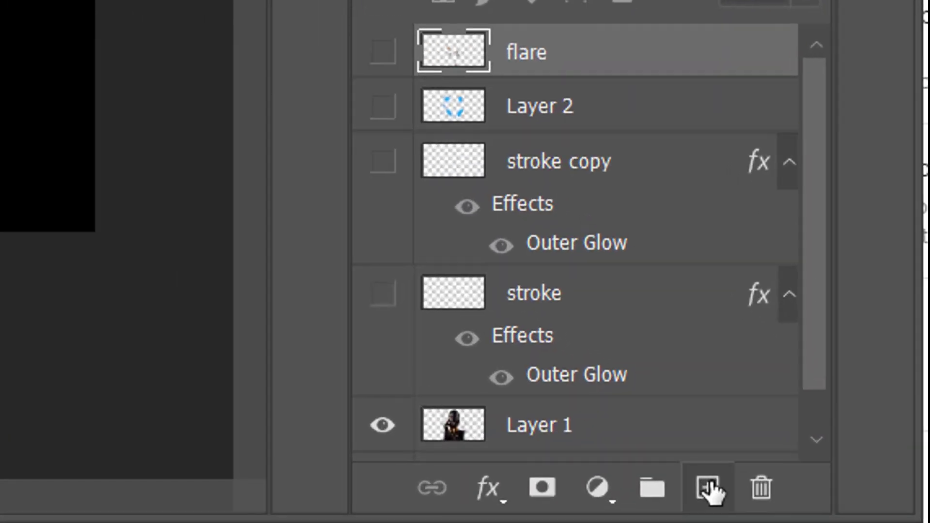
pyautogui.click(708, 488)
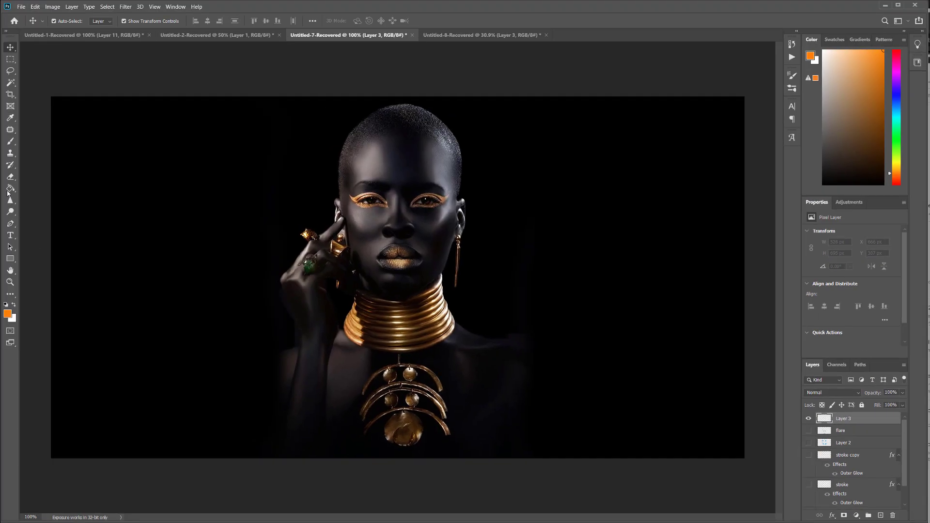
pyautogui.click(11, 223)
pyautogui.click(270, 123)
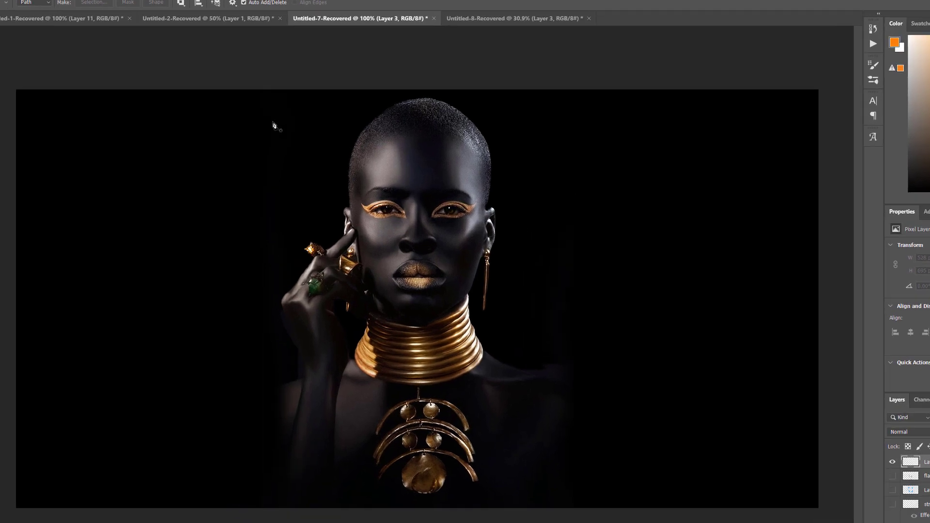
pyautogui.moveTo(751, 121)
pyautogui.mouseDown()
pyautogui.moveTo(754, 113)
pyautogui.moveTo(756, 126)
pyautogui.mouseUp()
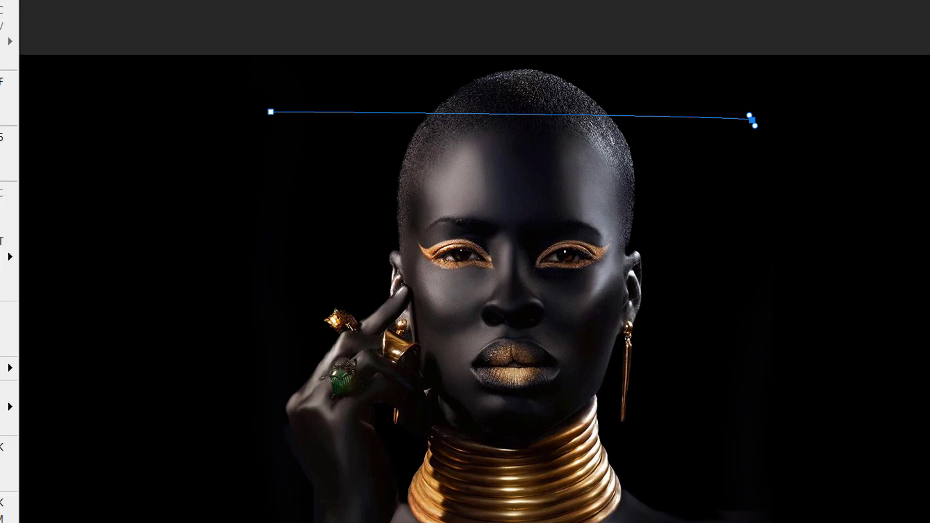
pyautogui.hotkey('ctrl', 'z')
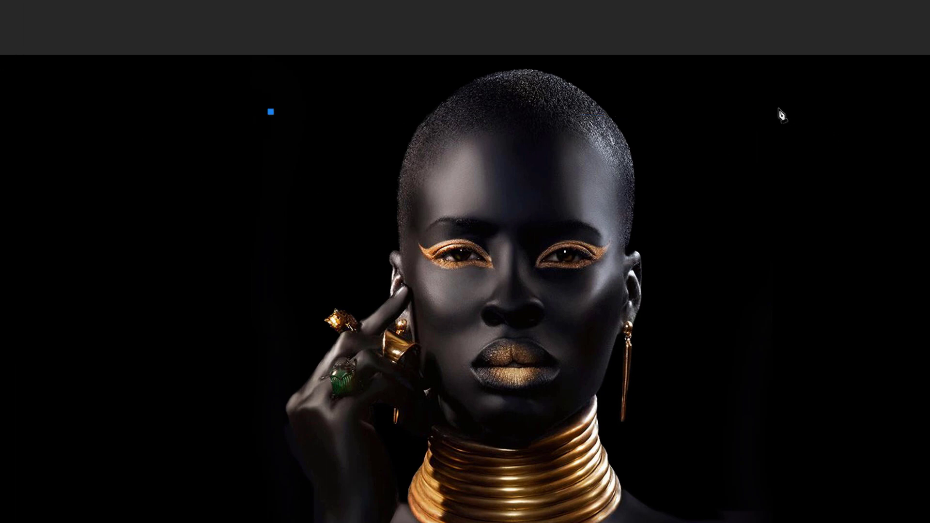
pyautogui.click(753, 112)
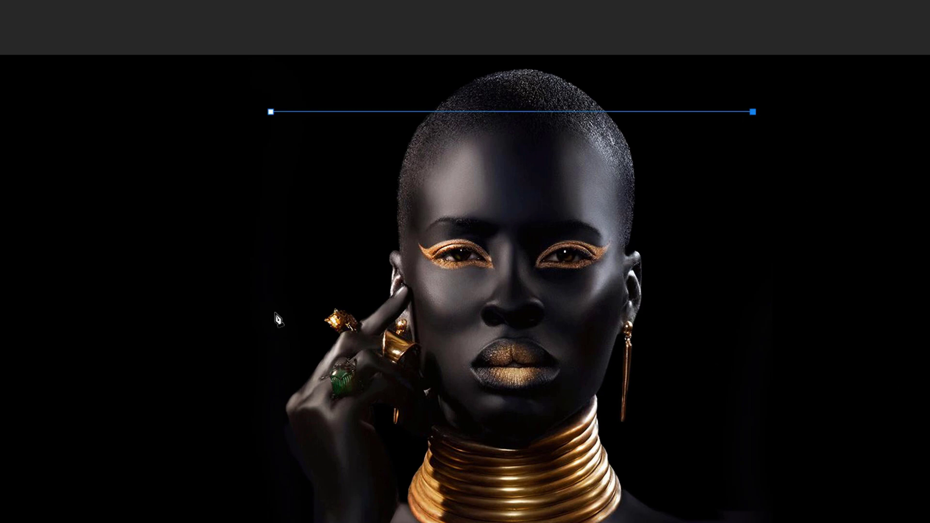
pyautogui.rightClick(368, 112)
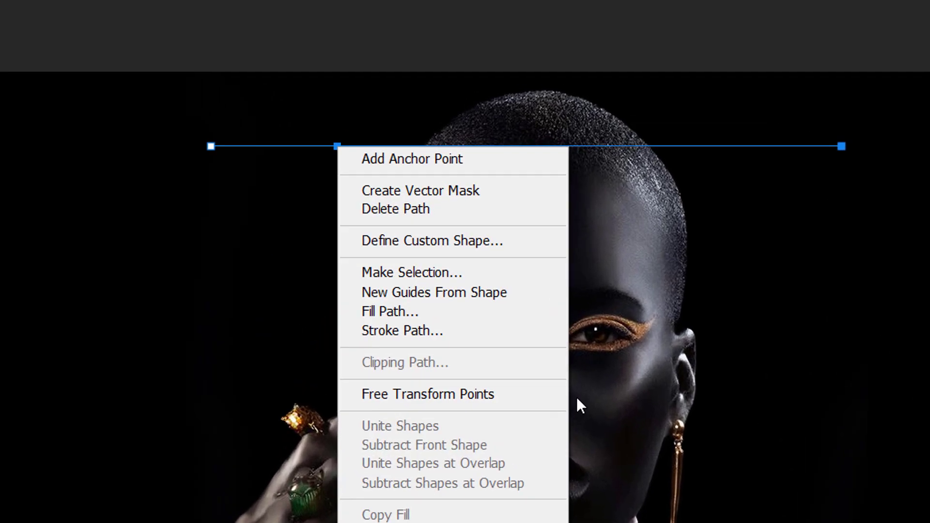
pyautogui.click(416, 331)
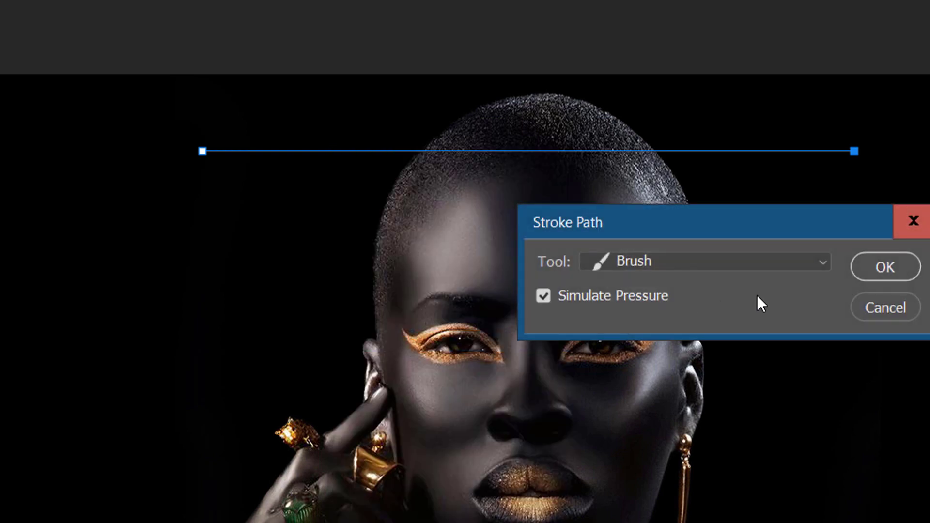
pyautogui.click(789, 303)
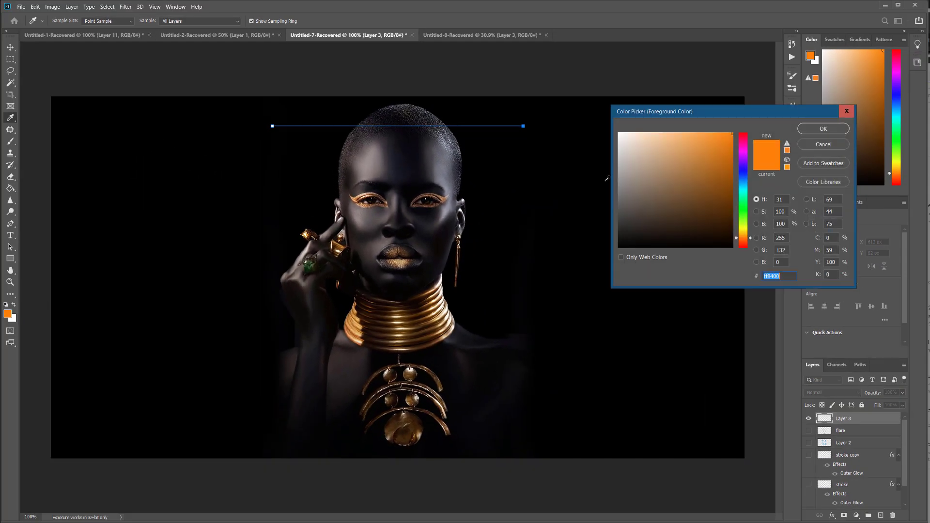
# Set the foreground color to white (ffffff) and choose the Hard Round brush from General Brushes
pyautogui.write('ffffff')
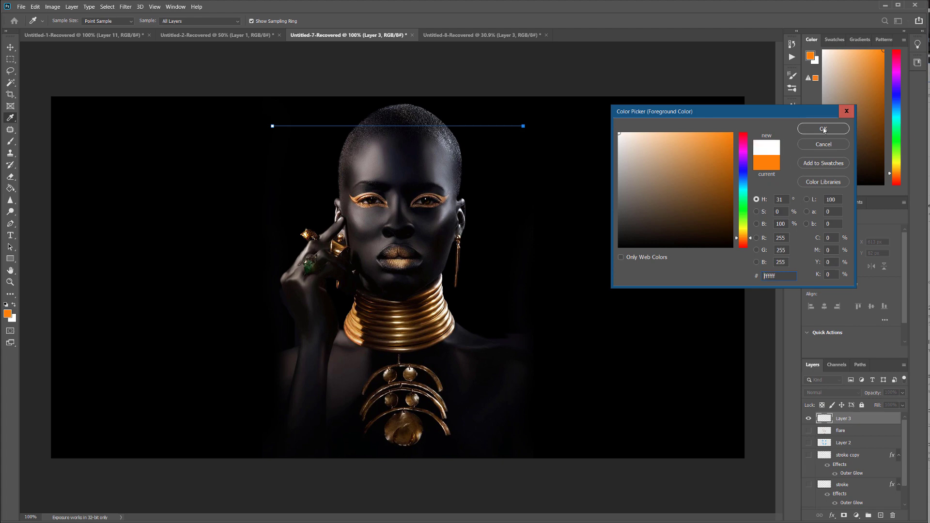
pyautogui.click(822, 129)
pyautogui.click(8, 141)
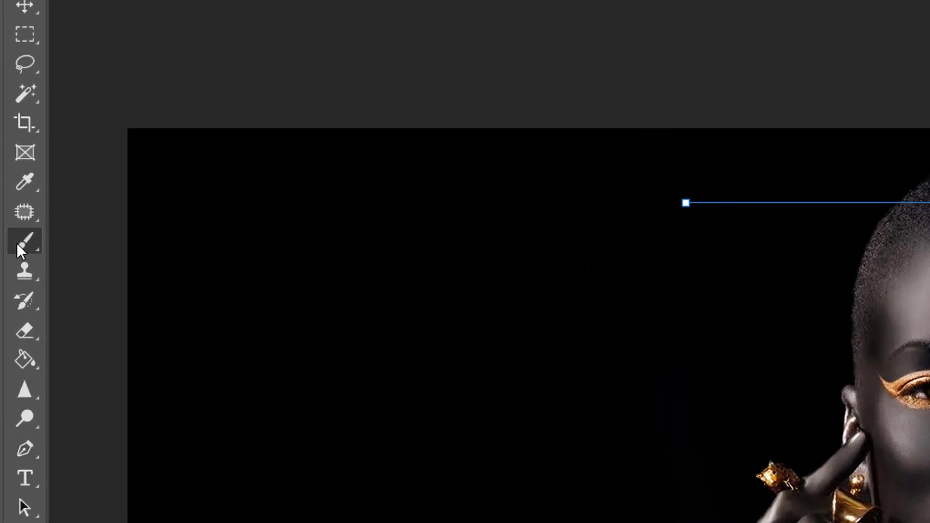
pyautogui.click(167, 52)
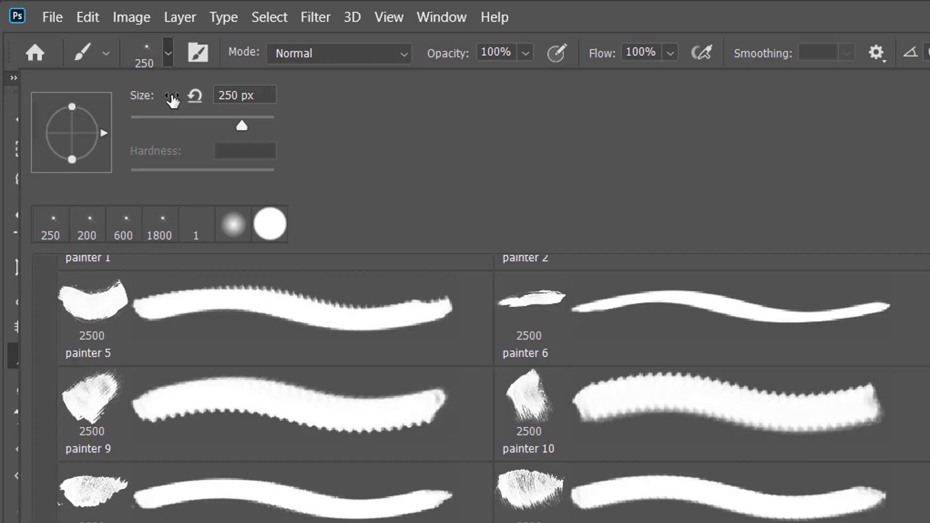
pyautogui.scroll(1, 638, 483)
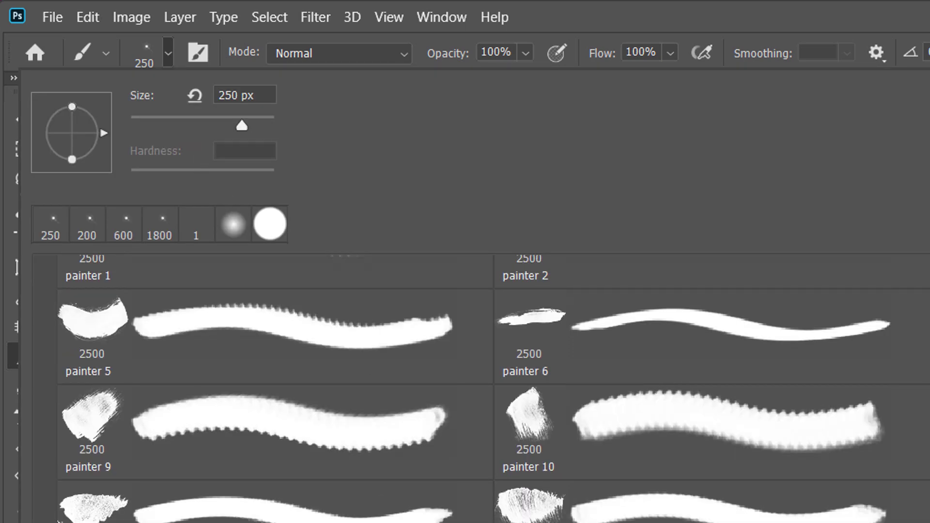
pyautogui.scroll(5, 493, 387)
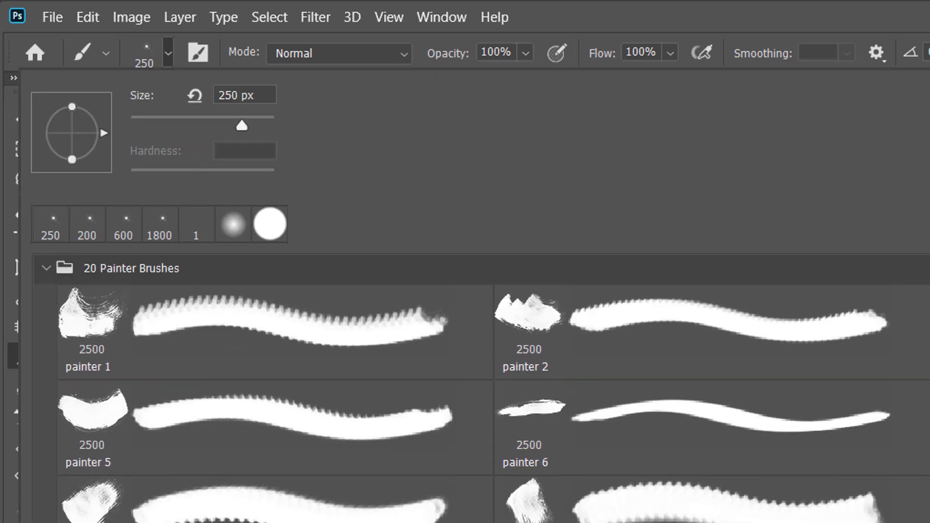
pyautogui.scroll(10, 483, 388)
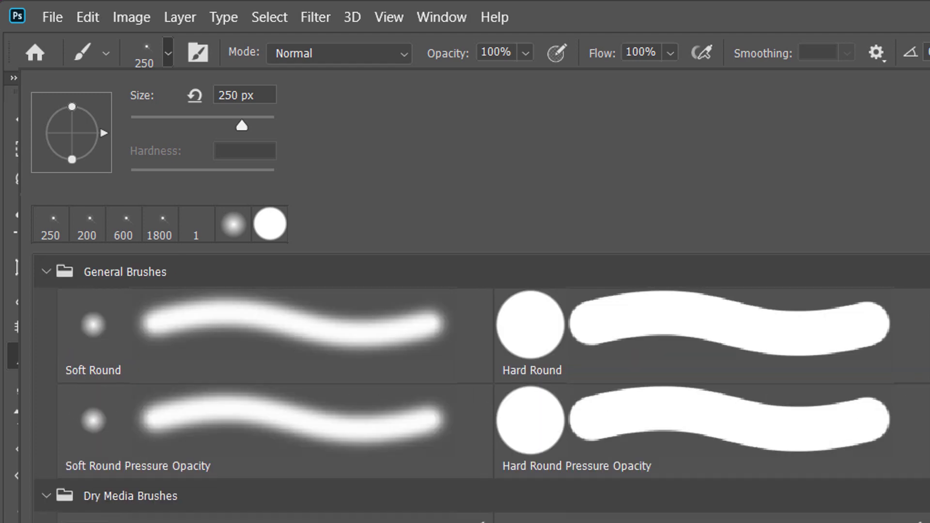
pyautogui.doubleClick(712, 306)
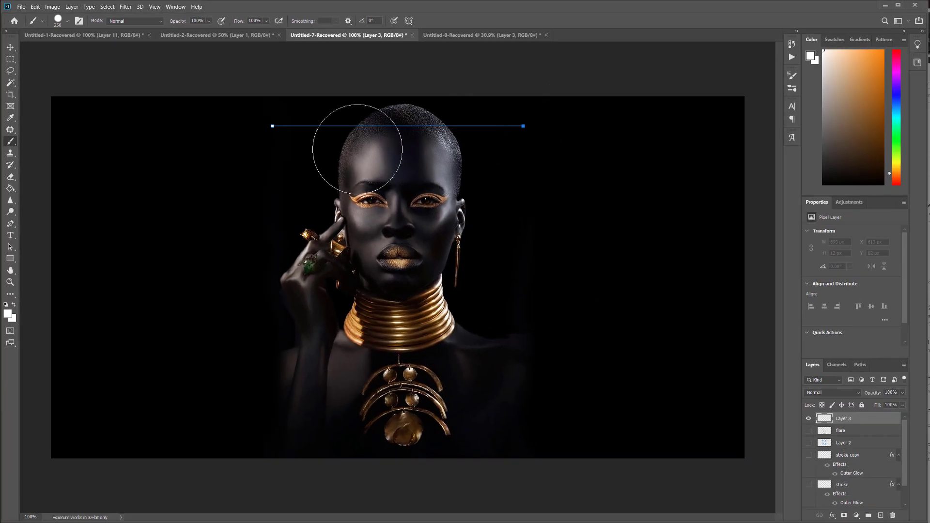
# Reduce the Hard Round brush size to about 24 px
pyautogui.press('[')
pyautogui.press('[')
pyautogui.press('[')
pyautogui.press('[')
pyautogui.press('[')
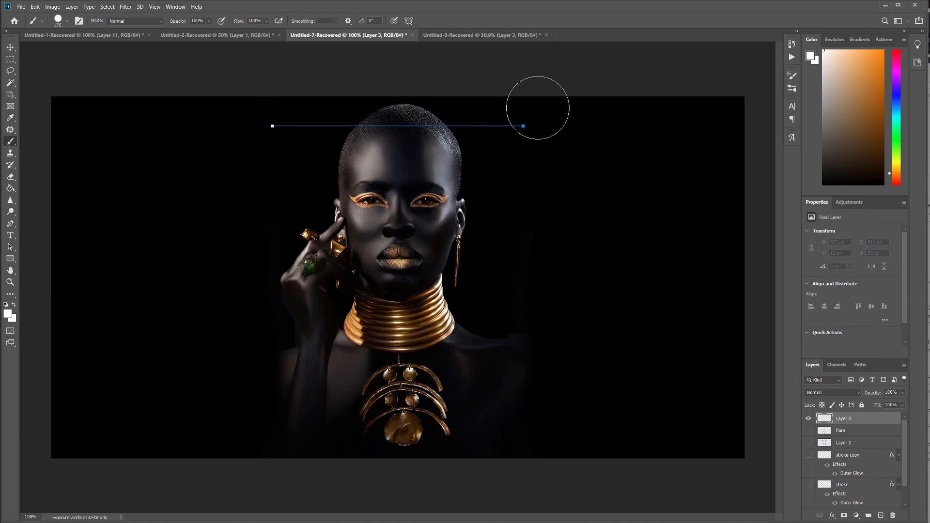
pyautogui.press('[')
pyautogui.press('[')
pyautogui.press('[')
pyautogui.press('[')
pyautogui.press('[')
# Stroke the horizontal path with the white brush, then delete the path
pyautogui.click(11, 224)
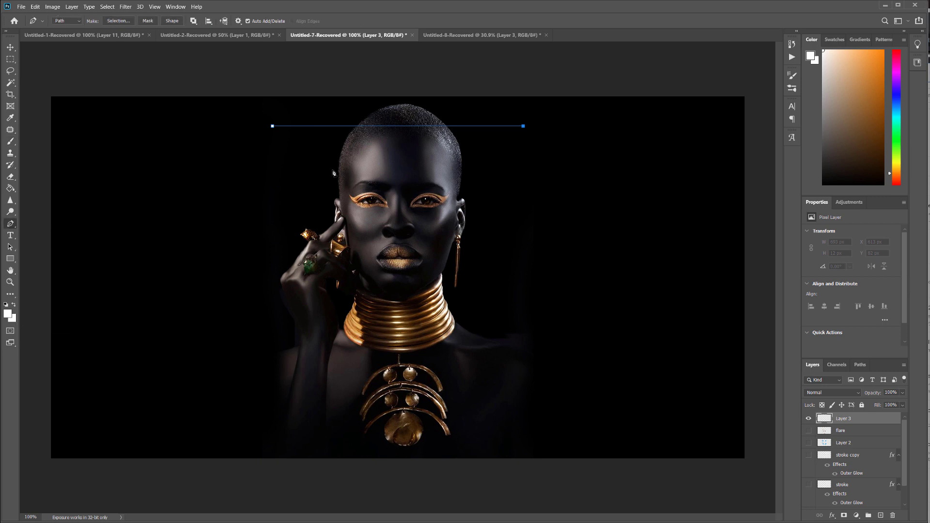
pyautogui.rightClick(329, 126)
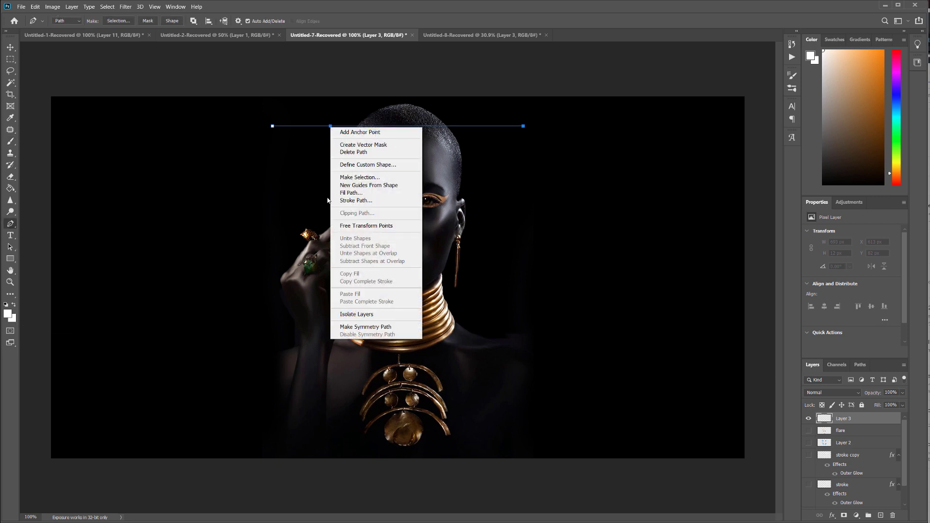
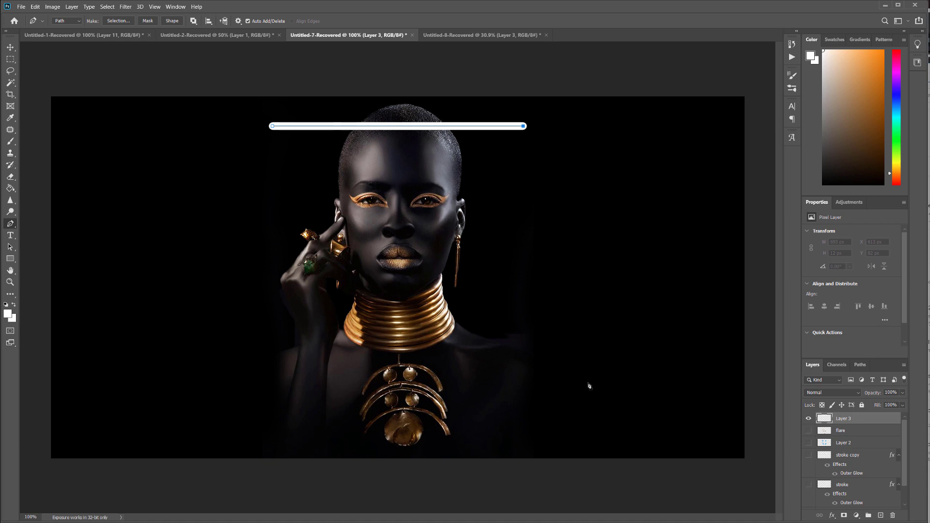
pyautogui.click(107, 7)
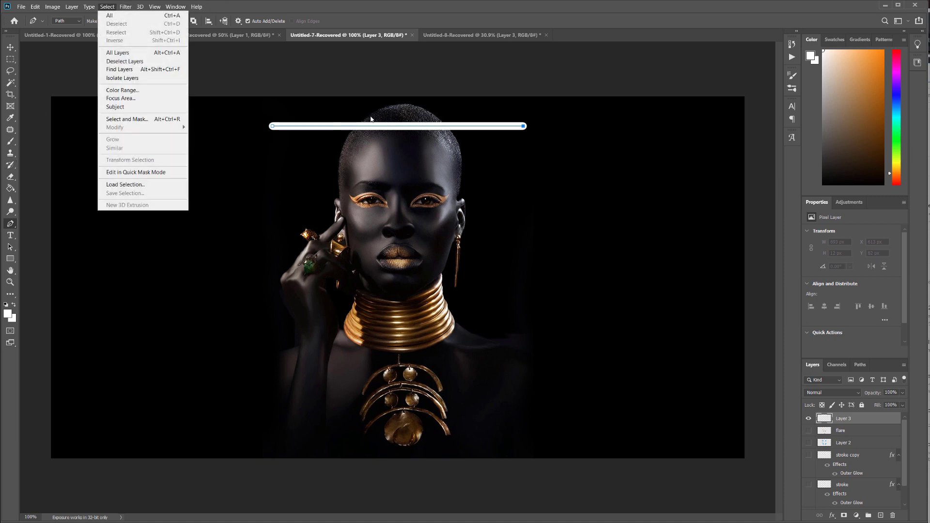
pyautogui.rightClick(379, 127)
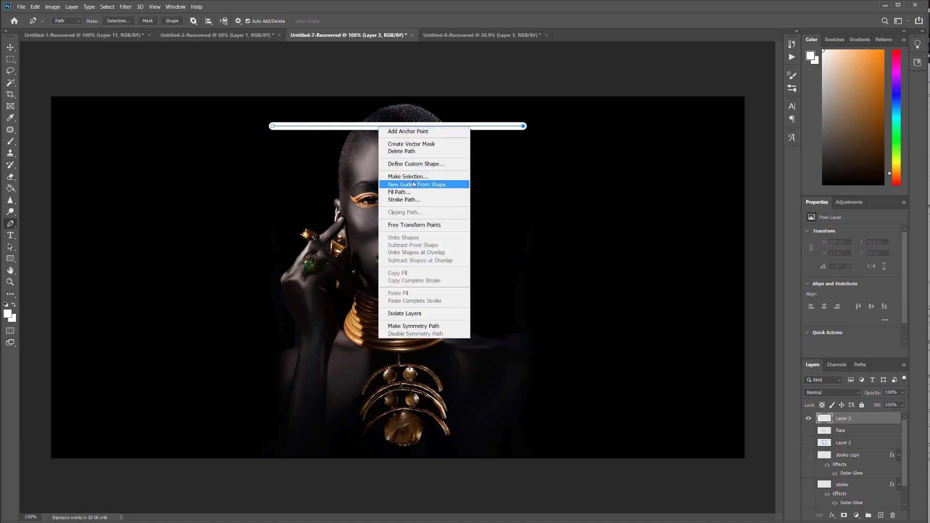
pyautogui.click(414, 152)
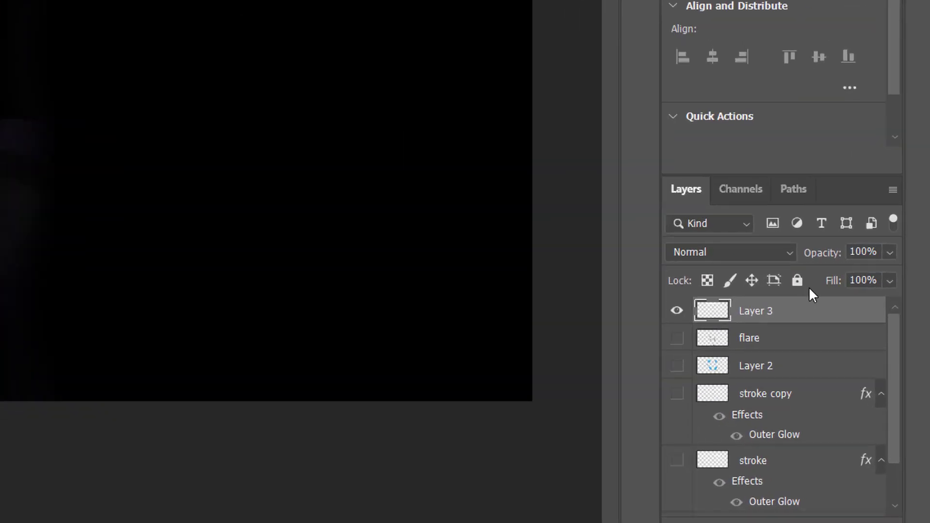
# Duplicate the white bar's layer twice and rotate the topmost copy by -90° into a vertical bar
pyautogui.moveTo(802, 294); pyautogui.dragTo(817, 503)
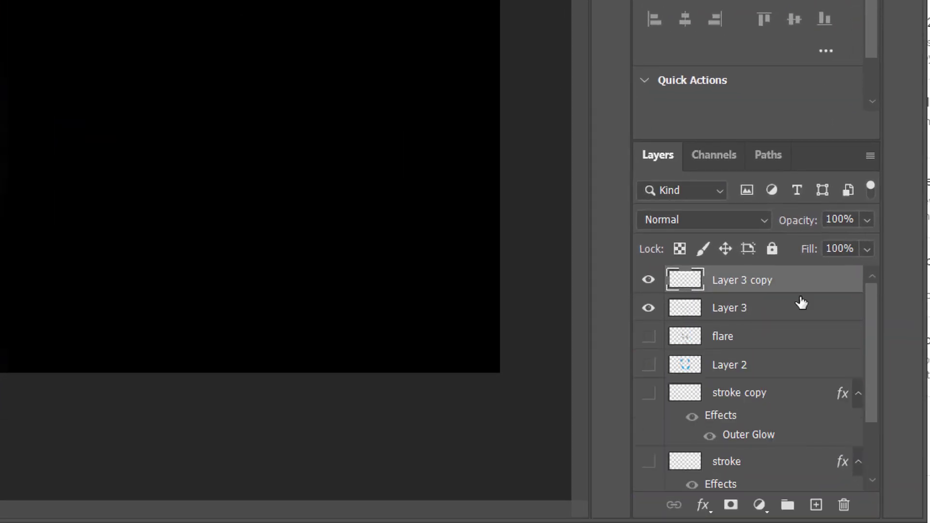
pyautogui.moveTo(804, 288); pyautogui.dragTo(822, 505)
pyautogui.press('v')
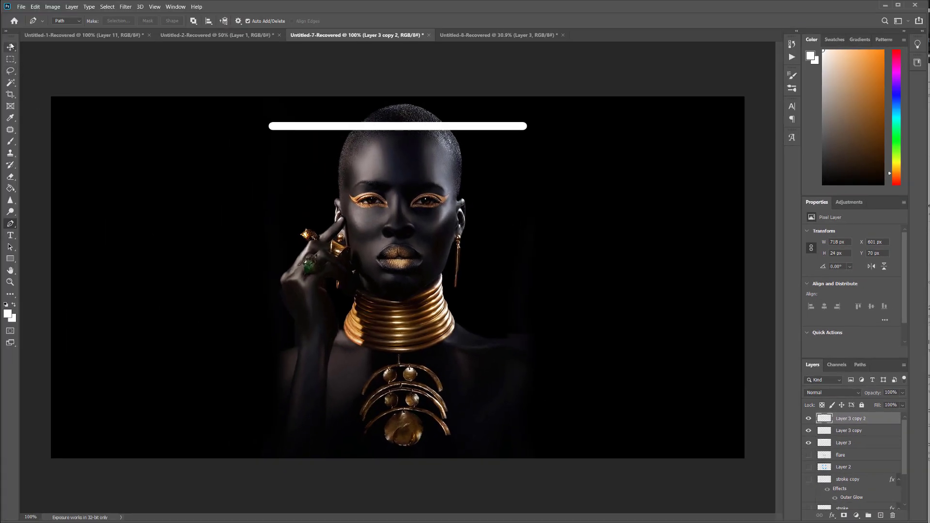
pyautogui.hotkey('ctrl', 't')
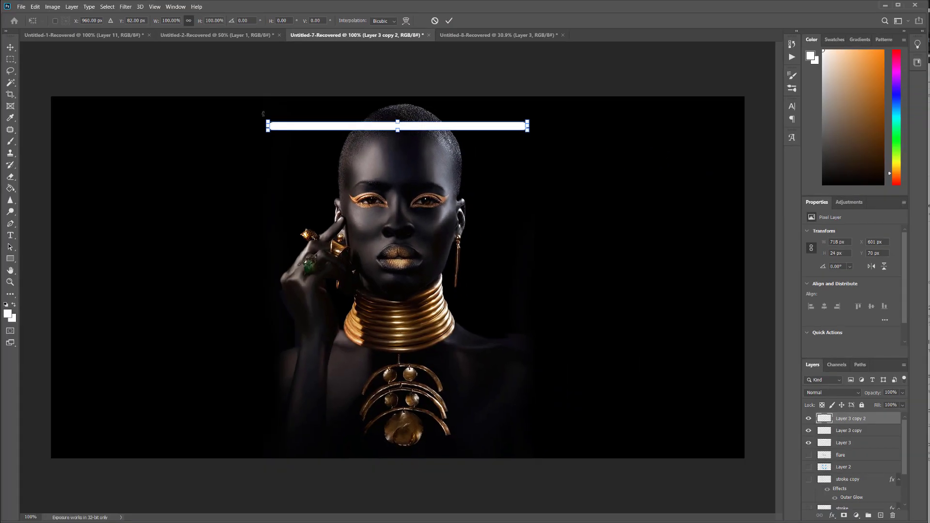
pyautogui.moveTo(263, 113); pyautogui.dragTo(371, 312)
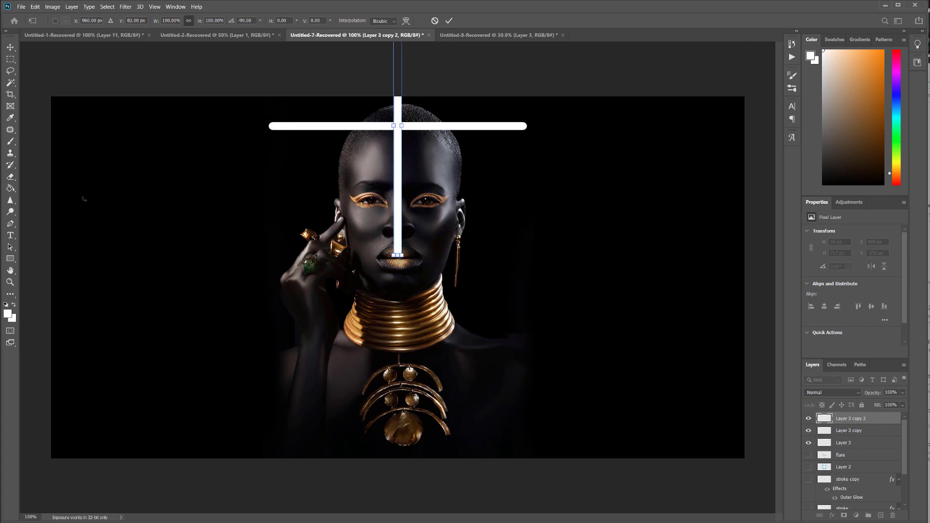
pyautogui.click(10, 48)
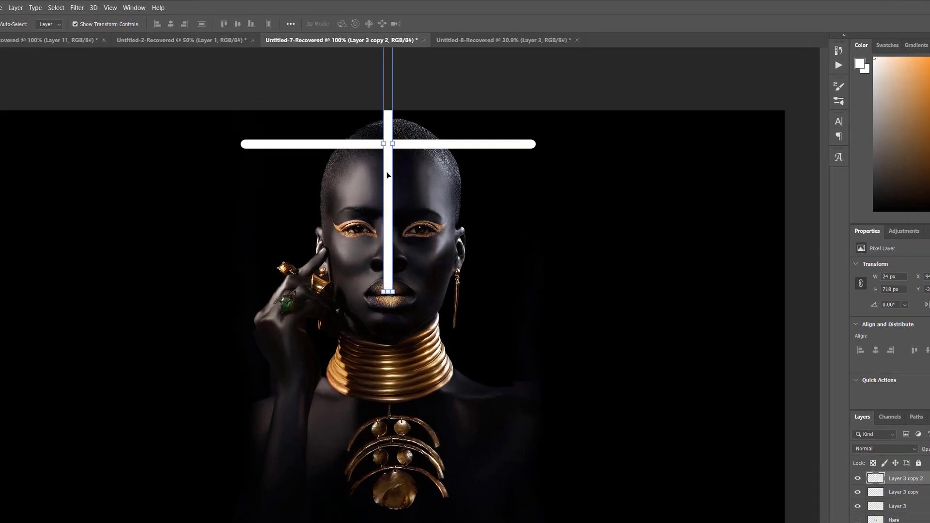
# Move the vertical bar beside the dangling earring, below the horizontal bar, and shorten it to 445 px
pyautogui.moveTo(396, 196); pyautogui.dragTo(509, 299)
pyautogui.moveTo(524, 402); pyautogui.dragTo(485, 395)
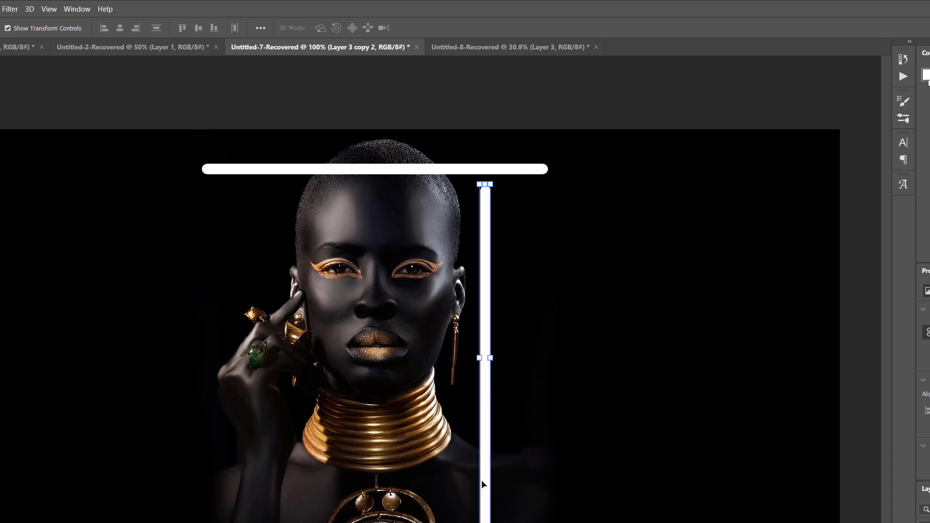
pyautogui.moveTo(485, 522); pyautogui.dragTo(467, 404)
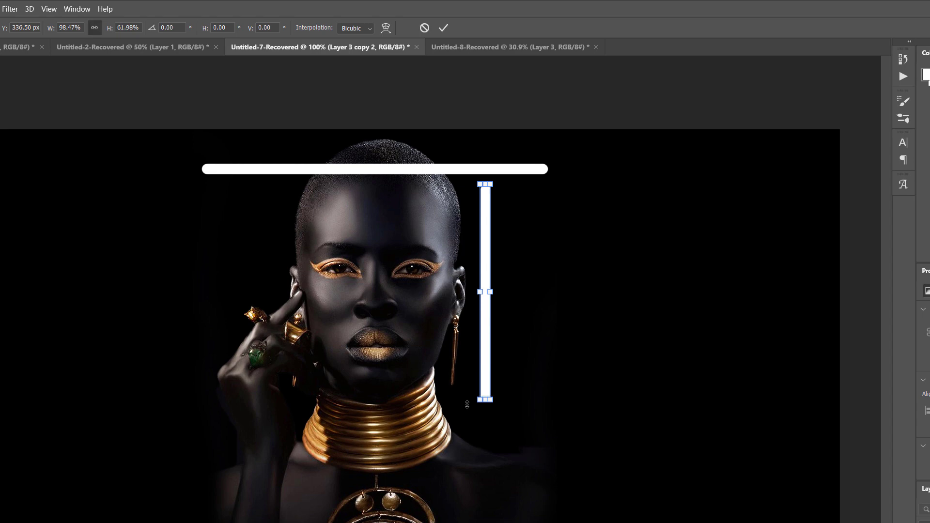
pyautogui.press('Return')
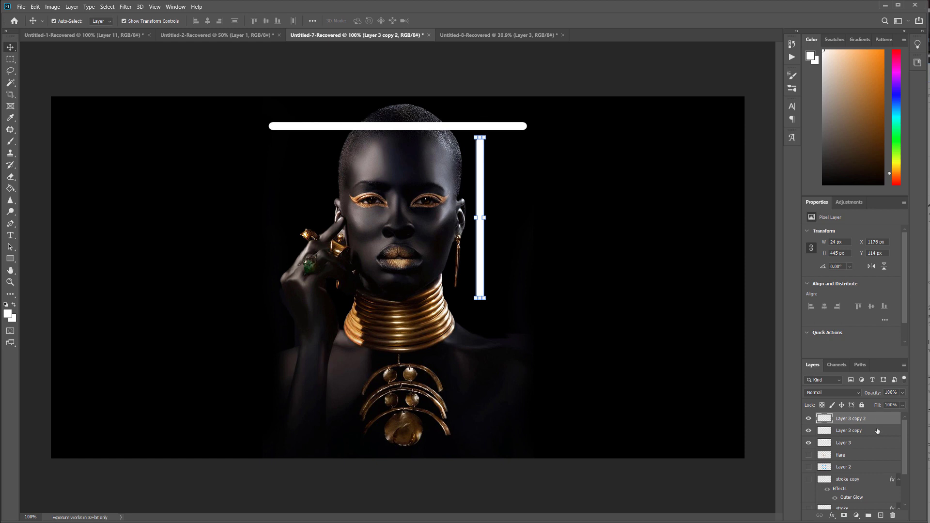
# Delete the surplus duplicate layer of the horizontal bar, Layer 3 copy
pyautogui.click(877, 431)
pyautogui.press('Delete')
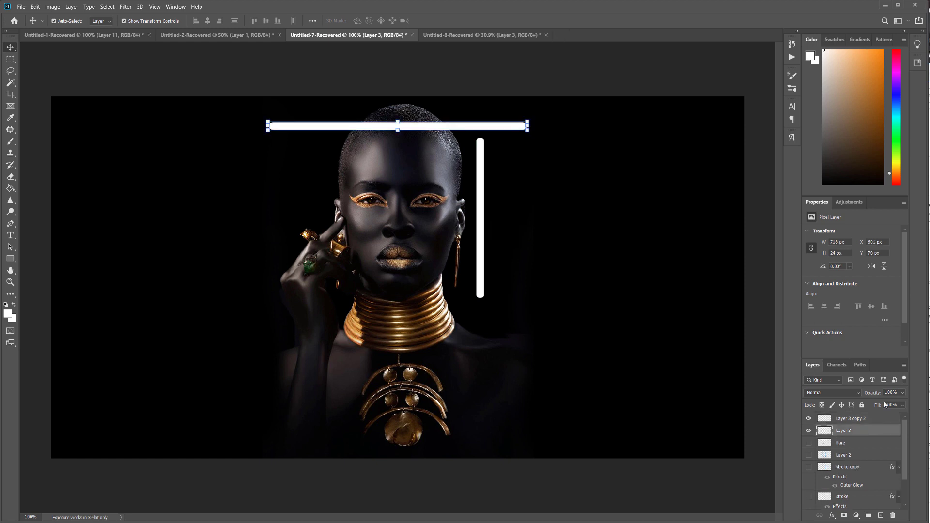
# Duplicate the vertical bar's layer and move the copy to the other side of the face, over the raised hand
pyautogui.moveTo(865, 417); pyautogui.dragTo(880, 515)
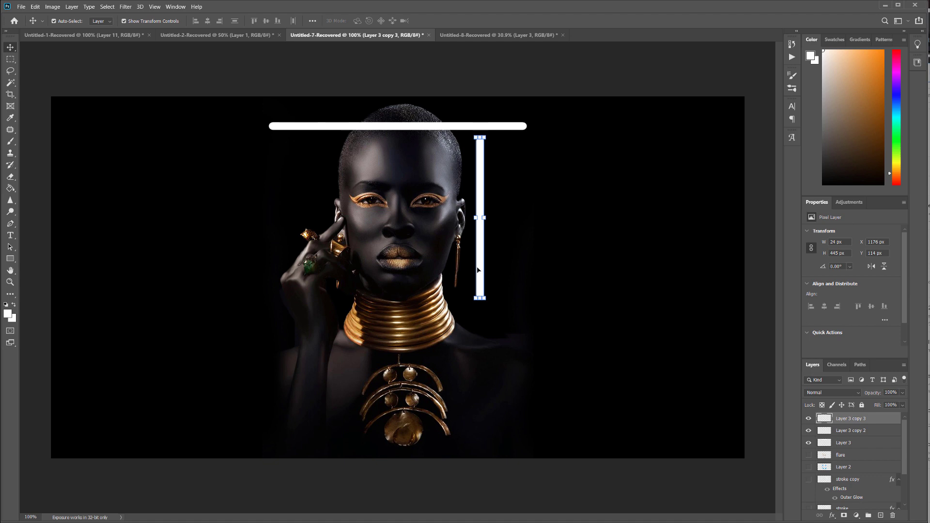
pyautogui.moveTo(476, 267); pyautogui.dragTo(316, 254)
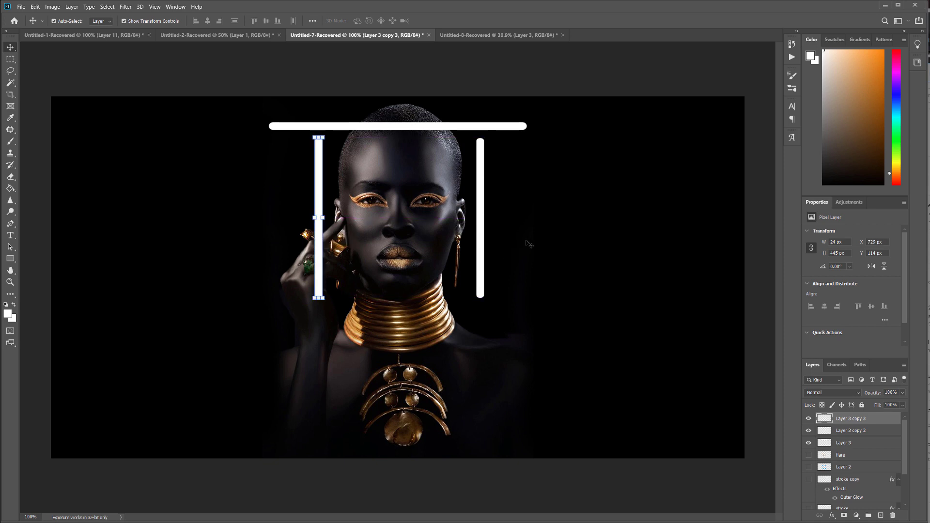
pyautogui.click(572, 234)
pyautogui.click(320, 243)
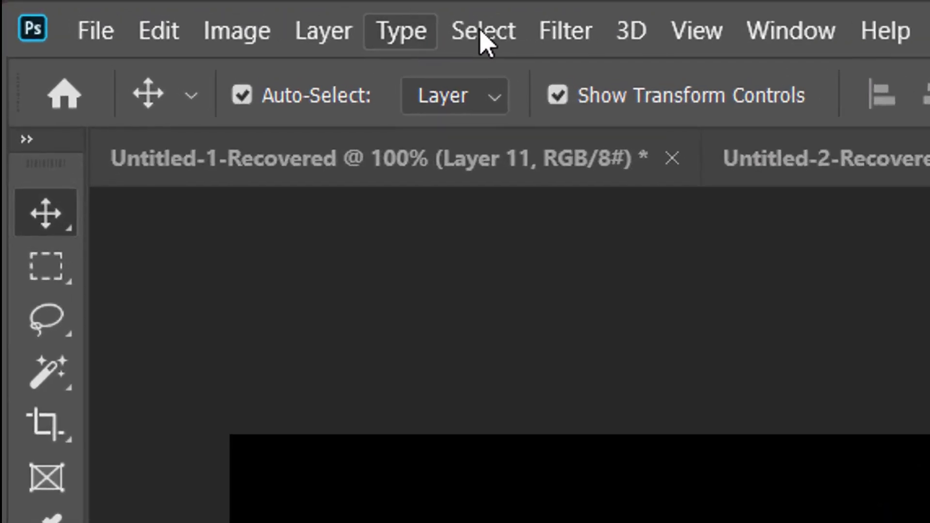
# Apply an Outer Glow to the bar over the raised hand, with orange colour #ff8401 and a size of 21 px
pyautogui.click(106, 7)
pyautogui.moveTo(74, 7)
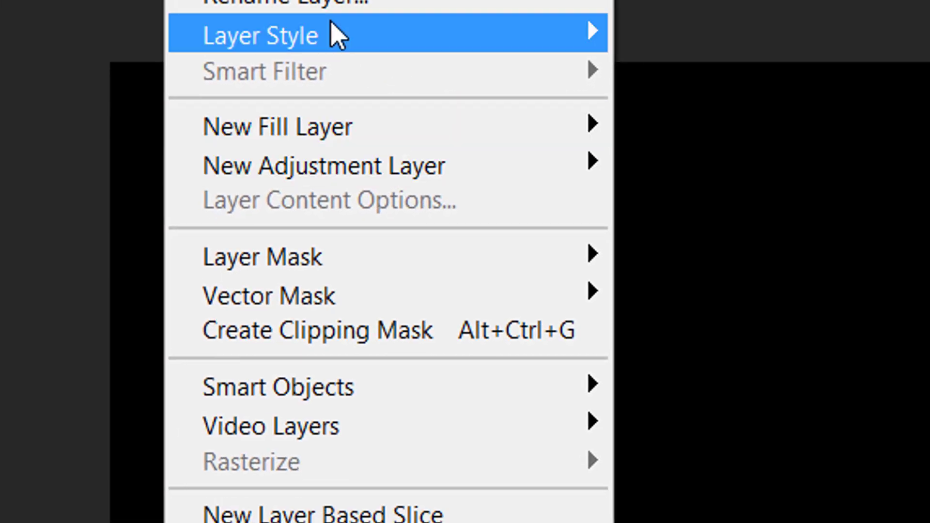
pyautogui.moveTo(620, 414)
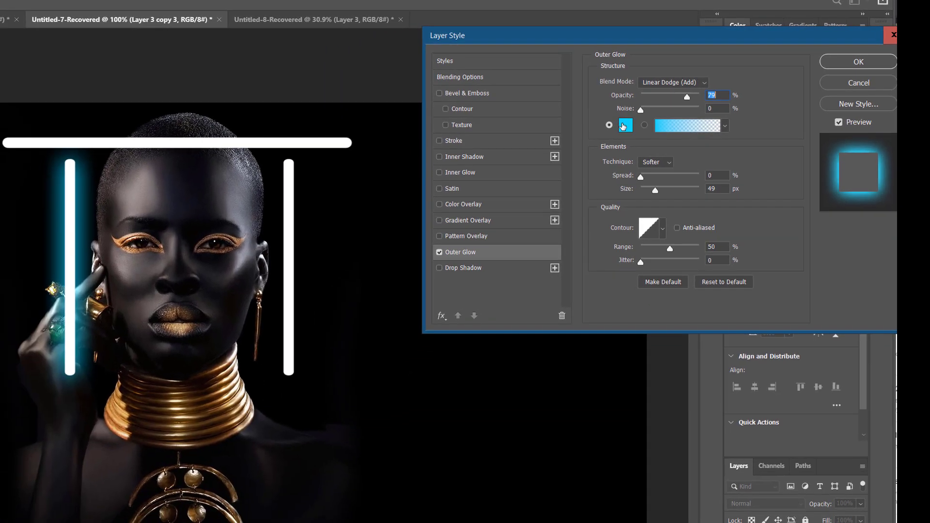
pyautogui.click(484, 183)
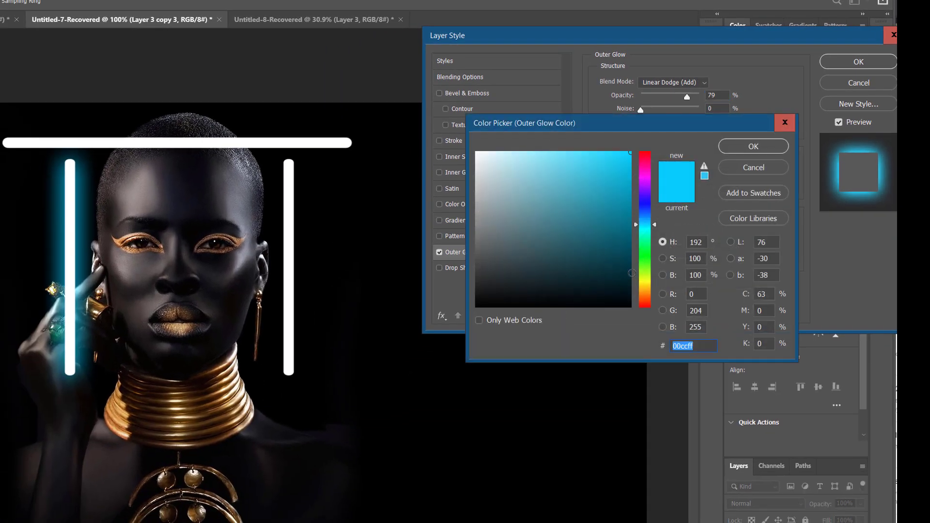
pyautogui.click(646, 294)
pyautogui.click(623, 256)
pyautogui.moveTo(621, 183); pyautogui.dragTo(628, 152)
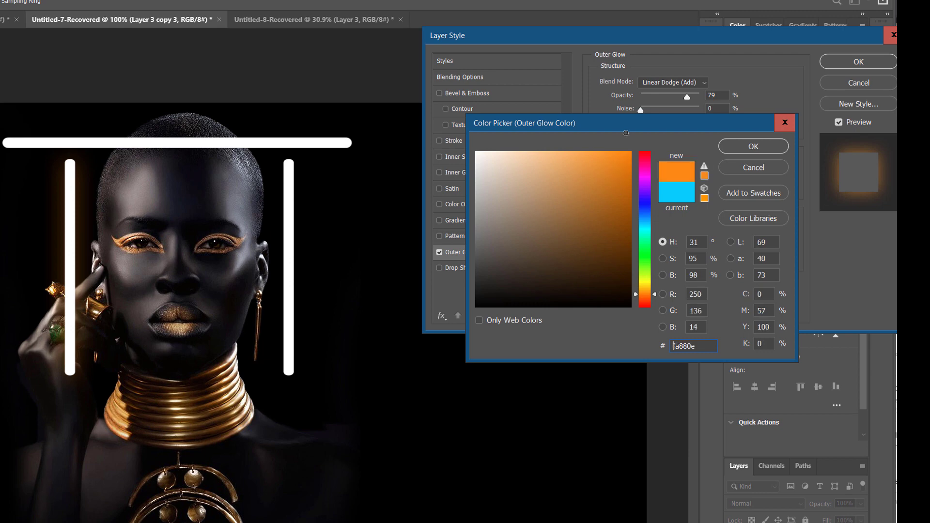
pyautogui.click(741, 151)
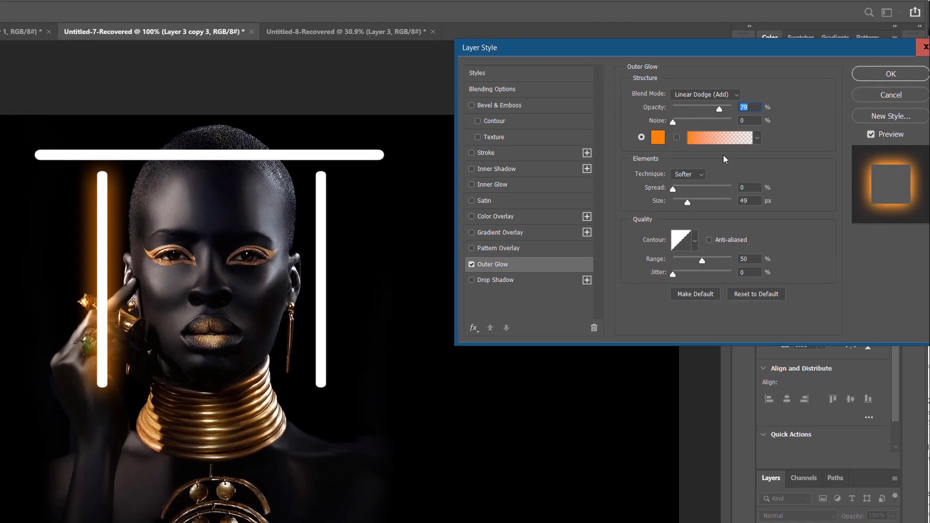
pyautogui.moveTo(684, 202); pyautogui.dragTo(682, 202)
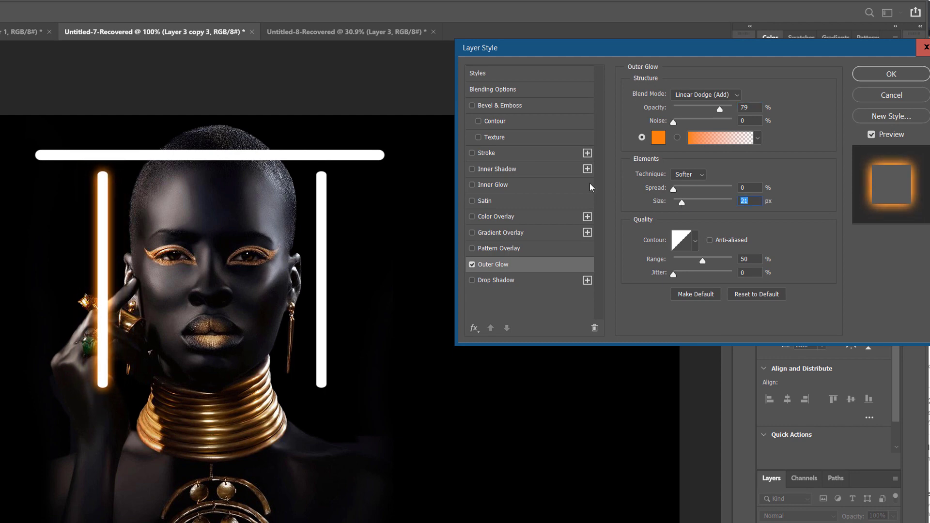
# Add an Inner Glow to the same bar and set its colour to yellow #ffc600
pyautogui.click(487, 189)
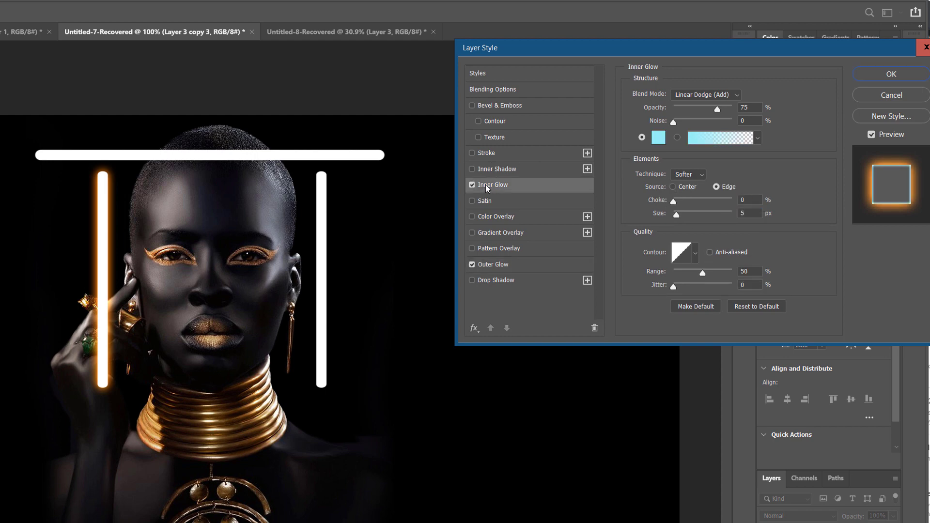
pyautogui.click(657, 137)
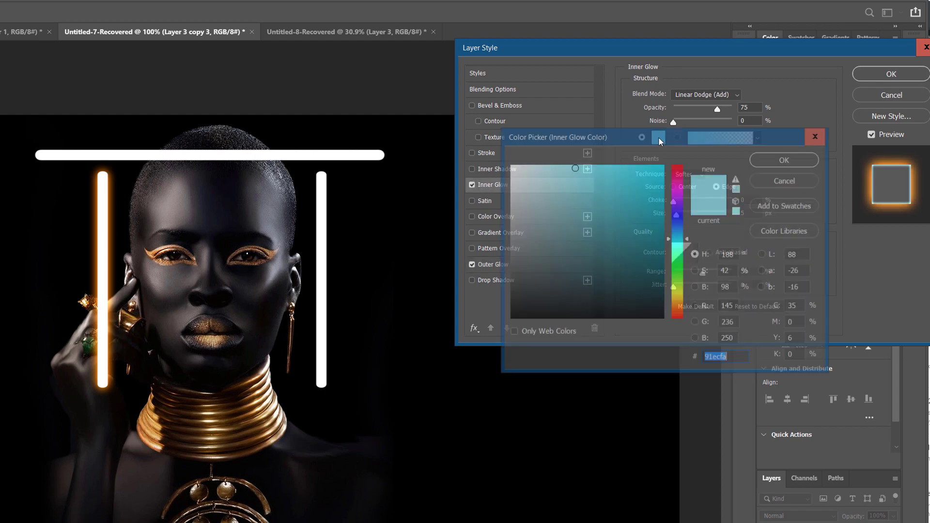
pyautogui.click(681, 301)
pyautogui.click(662, 165)
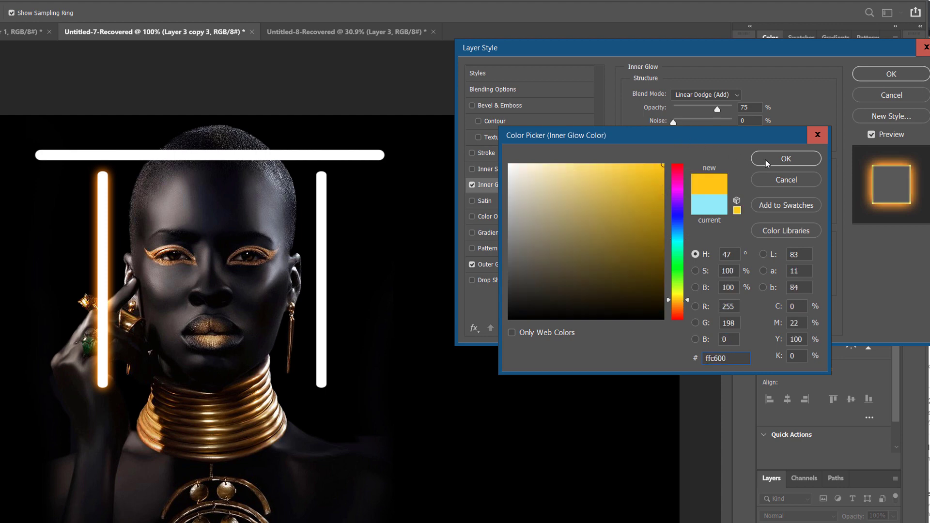
pyautogui.click(766, 163)
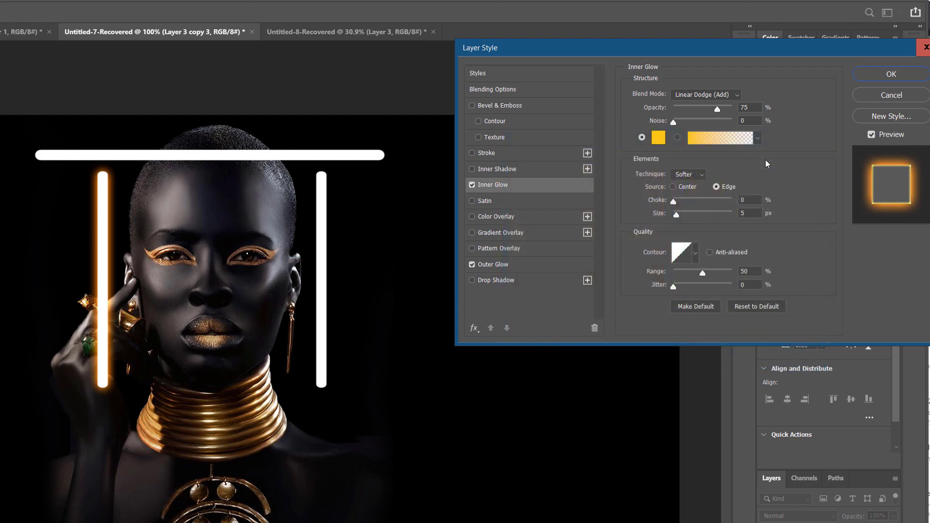
# Set the Inner Glow to Normal blend mode, 100% opacity and 8 px size
pyautogui.click(735, 96)
pyautogui.click(710, 116)
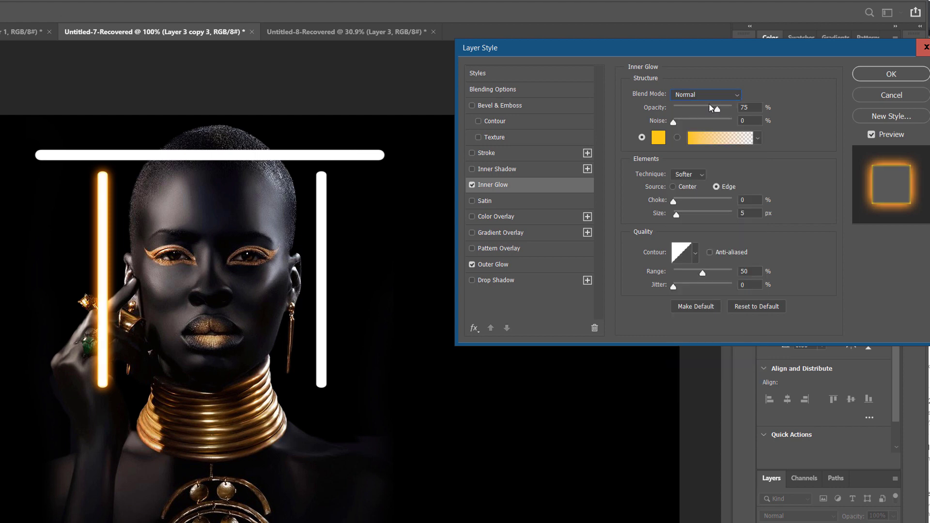
pyautogui.moveTo(717, 110); pyautogui.dragTo(734, 110)
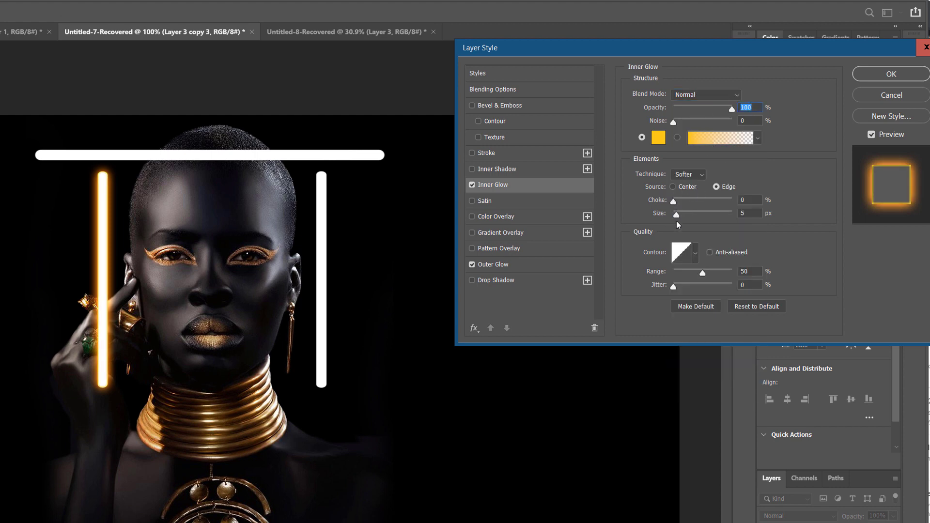
pyautogui.moveTo(677, 217); pyautogui.dragTo(679, 216)
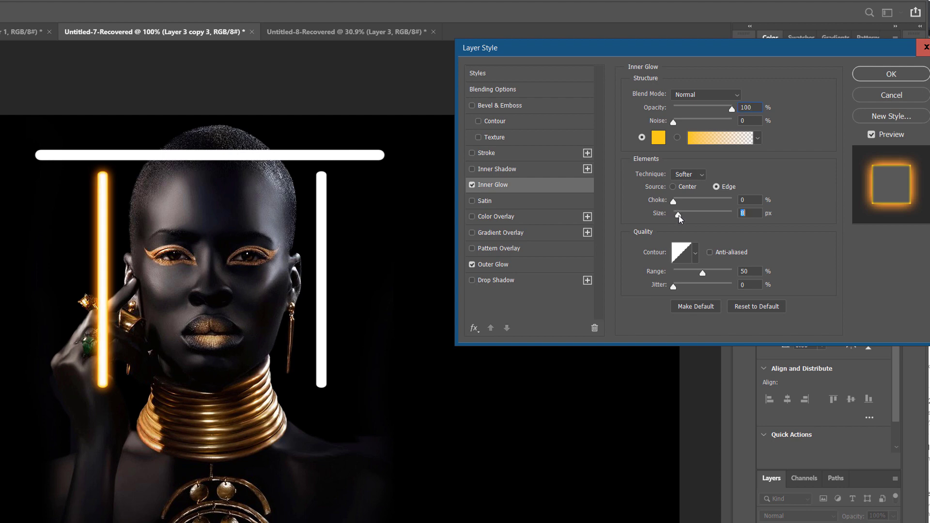
# Try the Color Dodge blend mode for the Inner Glow, then return it to Normal
pyautogui.click(739, 97)
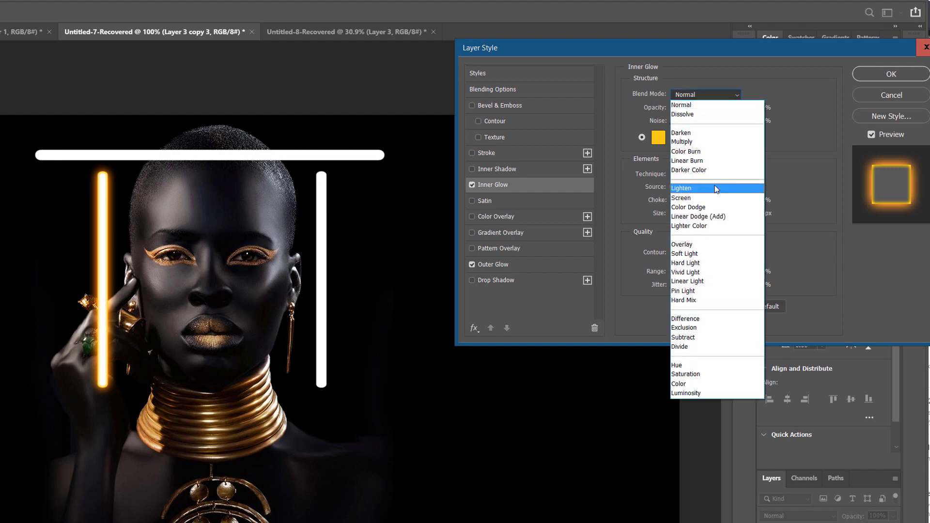
pyautogui.click(715, 208)
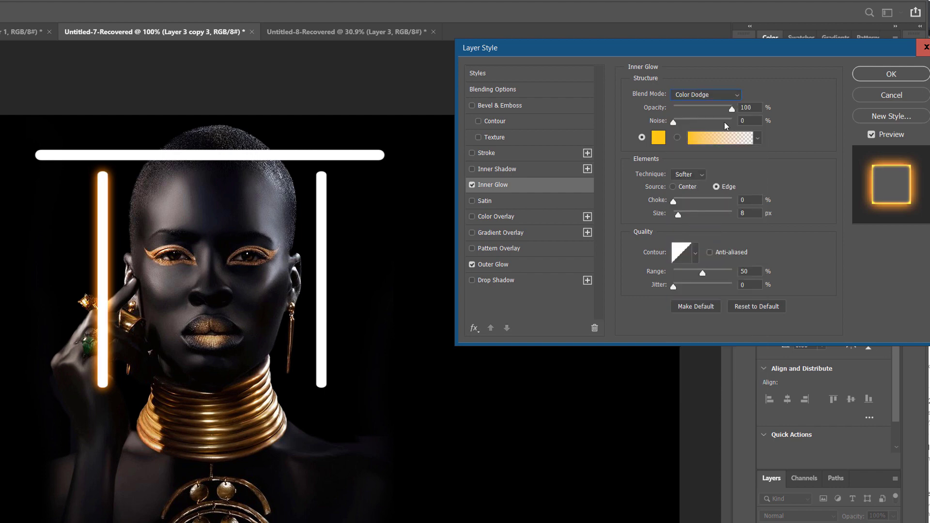
pyautogui.click(736, 99)
pyautogui.click(693, 96)
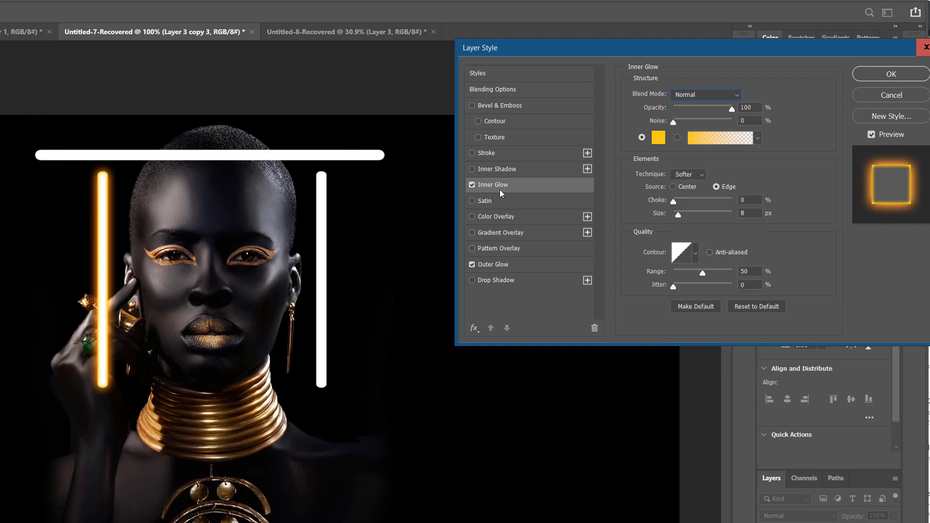
# Set the Outer Glow to 100% opacity, a slightly softer orange and 16 px size, and apply the layer style
pyautogui.click(494, 265)
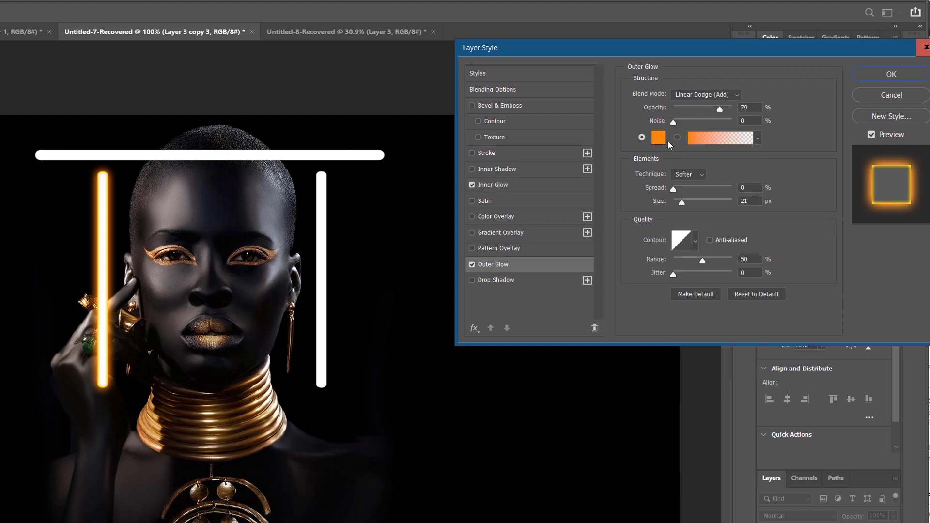
pyautogui.moveTo(720, 110)
pyautogui.mouseDown()
pyautogui.moveTo(708, 110)
pyautogui.moveTo(733, 110)
pyautogui.mouseUp()
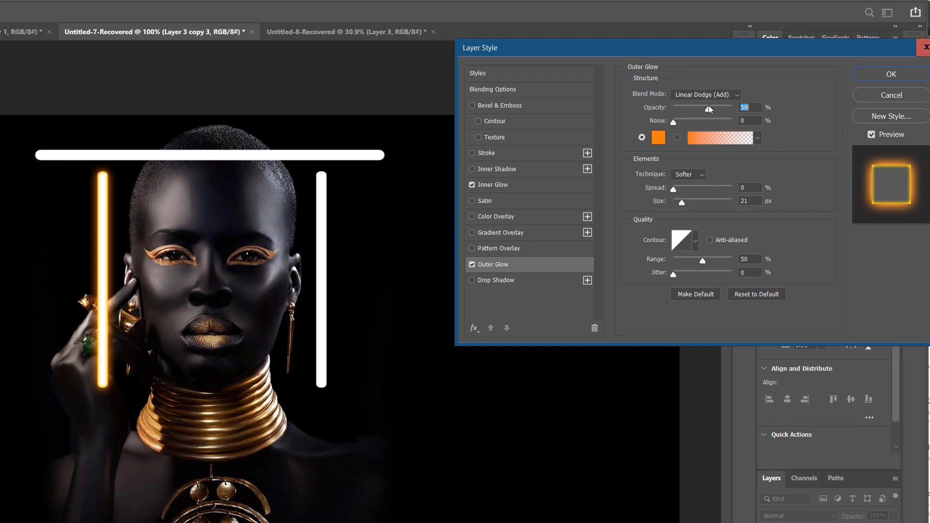
pyautogui.click(665, 142)
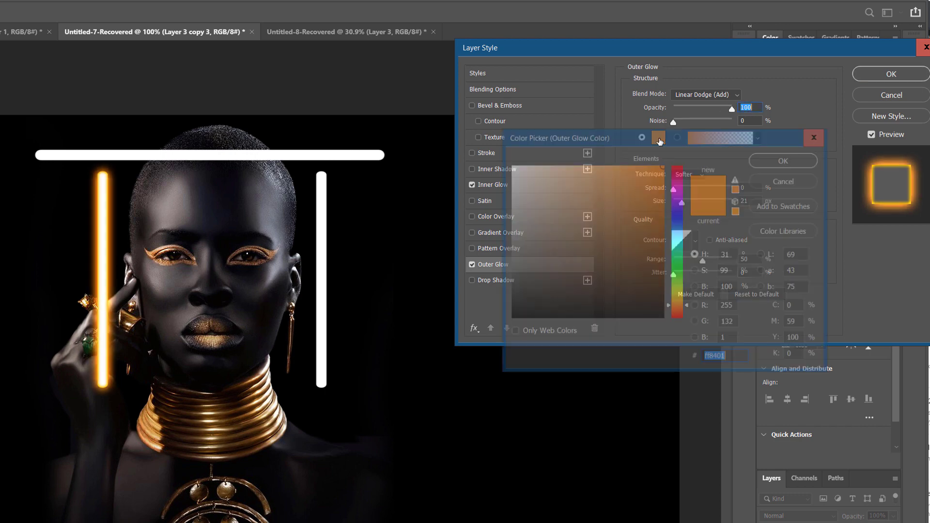
pyautogui.moveTo(647, 166); pyautogui.dragTo(654, 163)
pyautogui.click(766, 158)
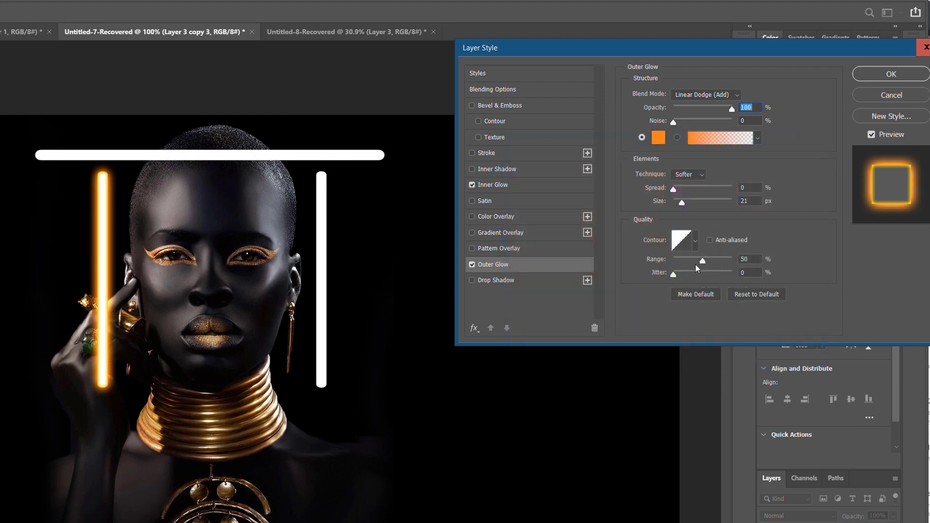
pyautogui.moveTo(684, 201); pyautogui.dragTo(681, 202)
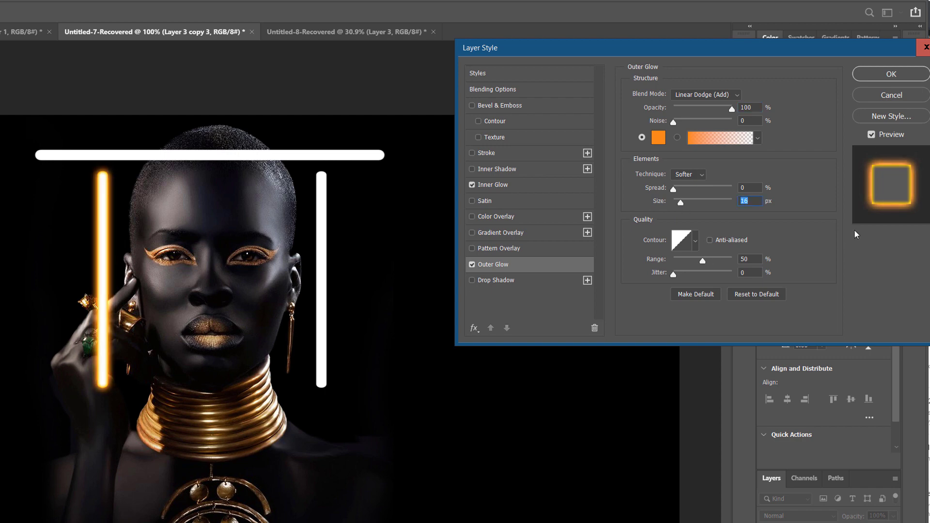
pyautogui.click(882, 76)
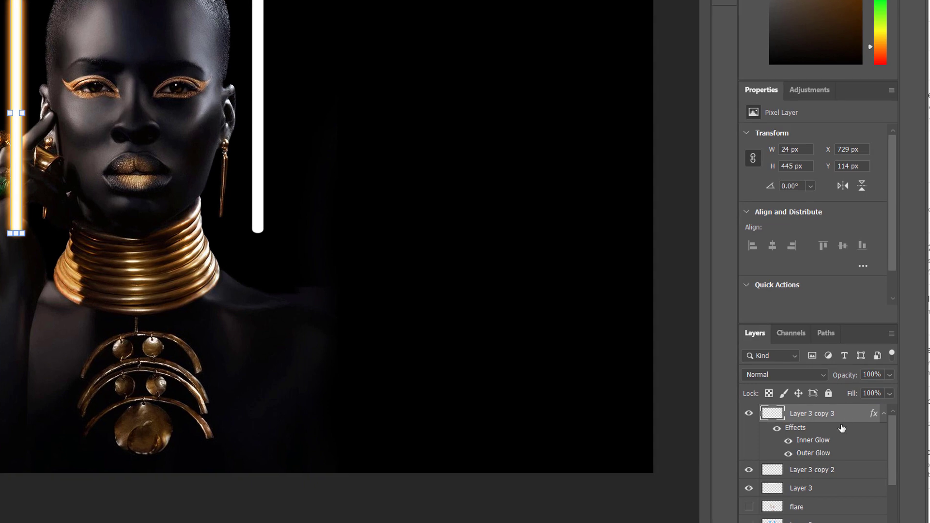
pyautogui.click(830, 469)
pyautogui.click(749, 469)
pyautogui.click(748, 470)
pyautogui.click(817, 417)
pyautogui.click(824, 472)
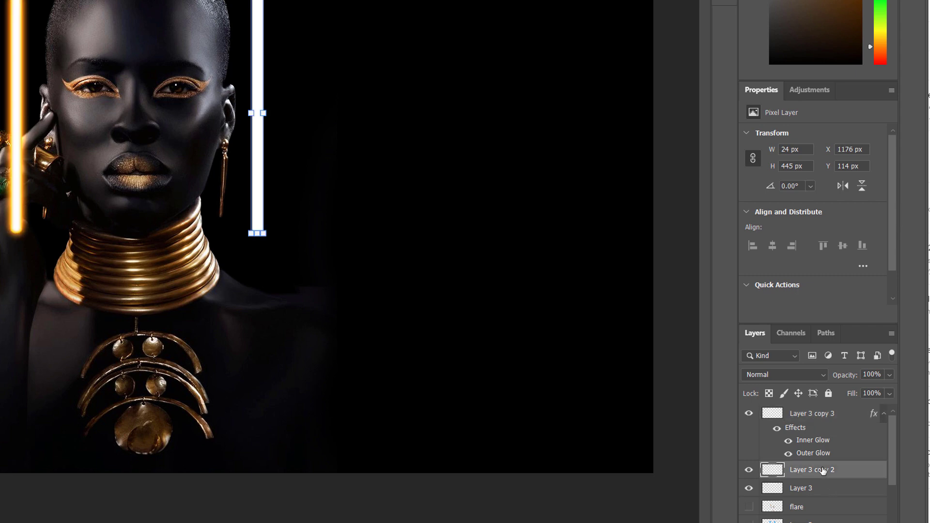
# Duplicate the glowing bar's layer, Layer 3 copy 3, and turn off the Inner Glow on the duplicate
pyautogui.click(835, 416)
pyautogui.moveTo(835, 416); pyautogui.dragTo(858, 512)
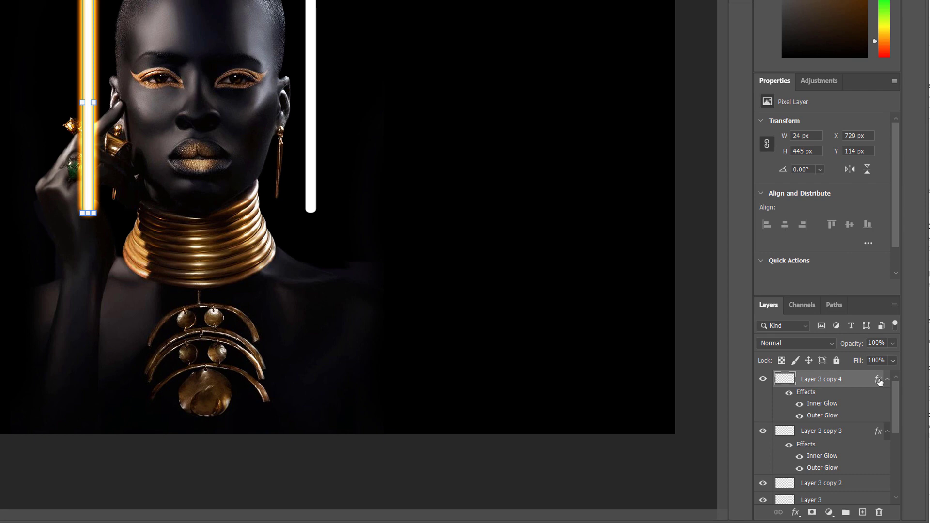
pyautogui.doubleClick(879, 381)
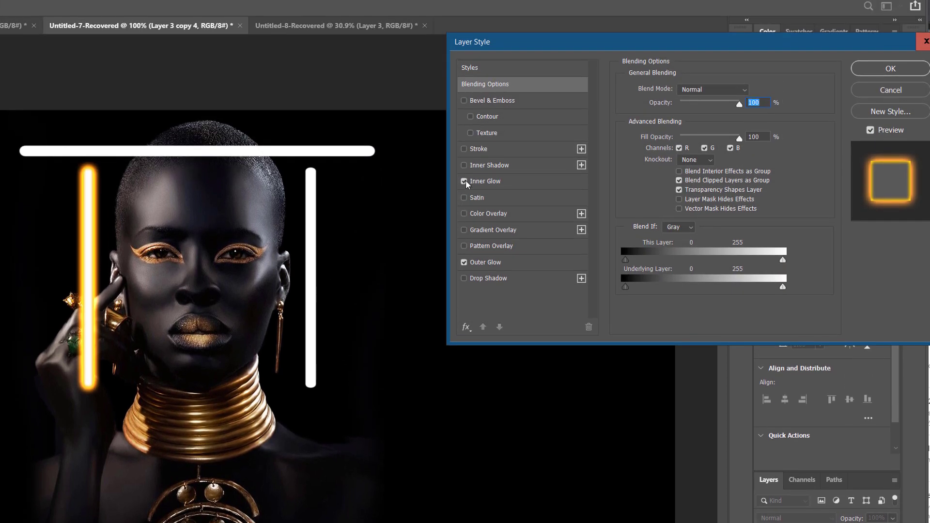
pyautogui.click(464, 182)
pyautogui.click(487, 185)
pyautogui.click(487, 261)
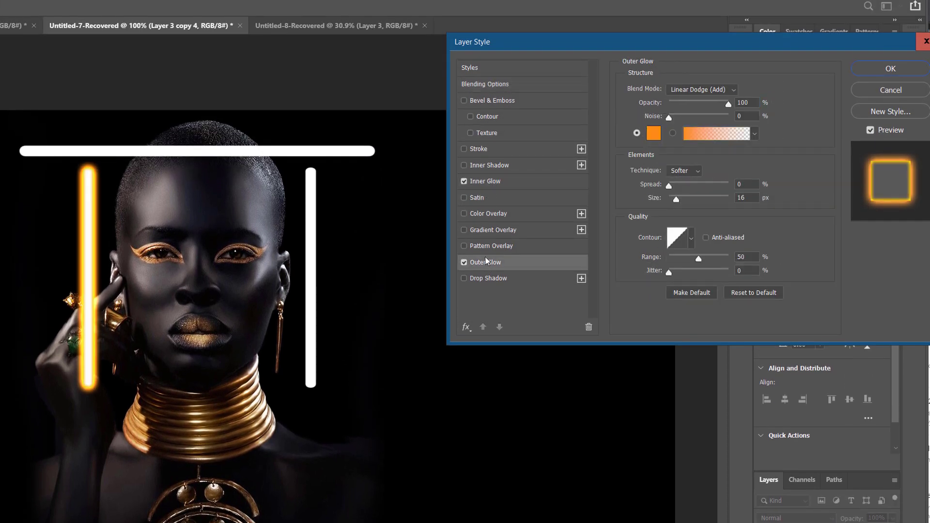
pyautogui.click(464, 181)
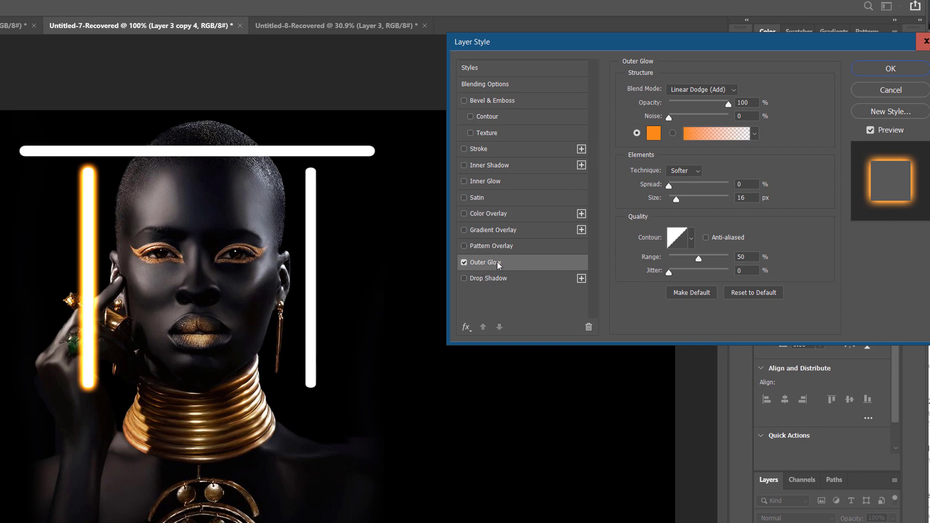
# Set the duplicate bar's Outer Glow to 43 px size and 81% opacity, apply the style and deselect the layer
pyautogui.moveTo(677, 204); pyautogui.dragTo(683, 202)
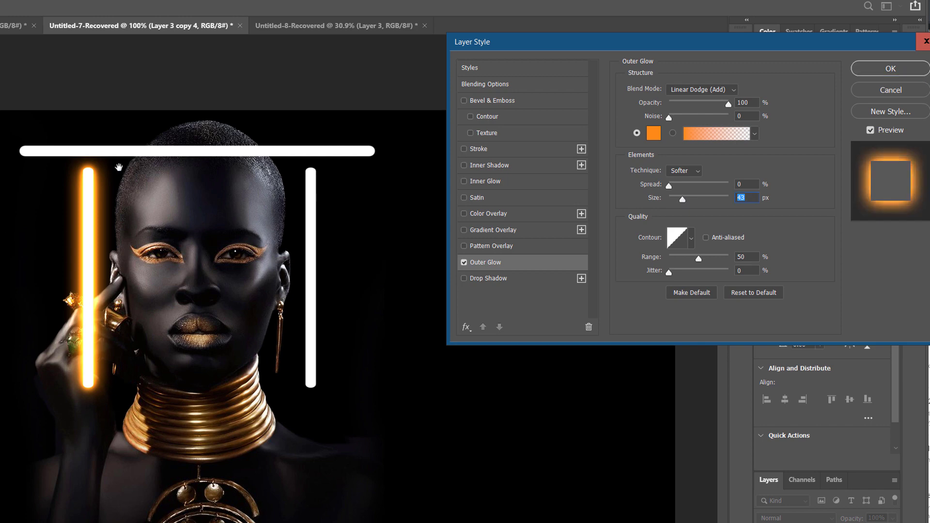
pyautogui.moveTo(729, 104); pyautogui.dragTo(719, 107)
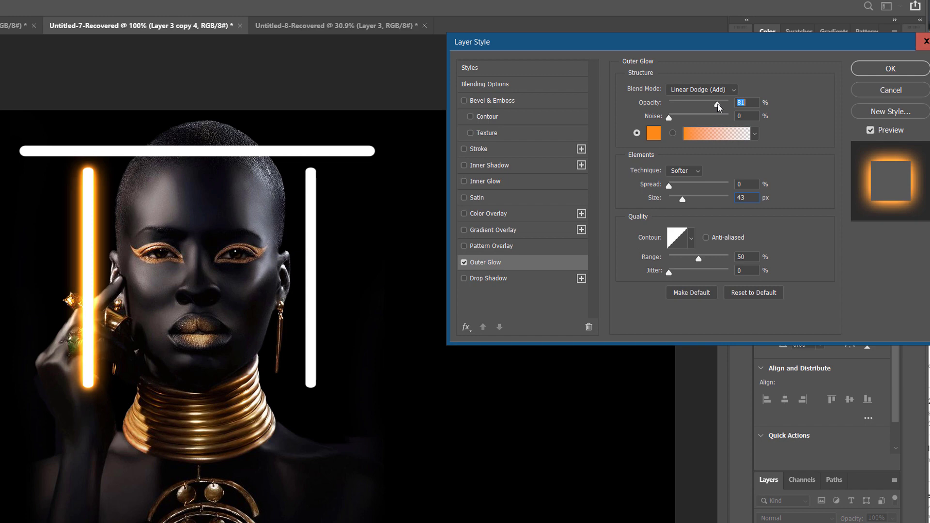
pyautogui.click(894, 74)
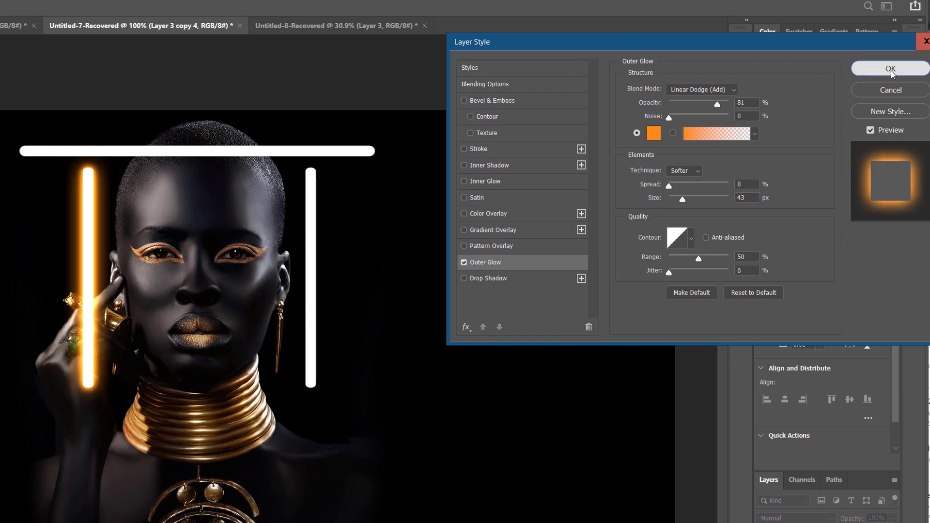
pyautogui.click(390, 222)
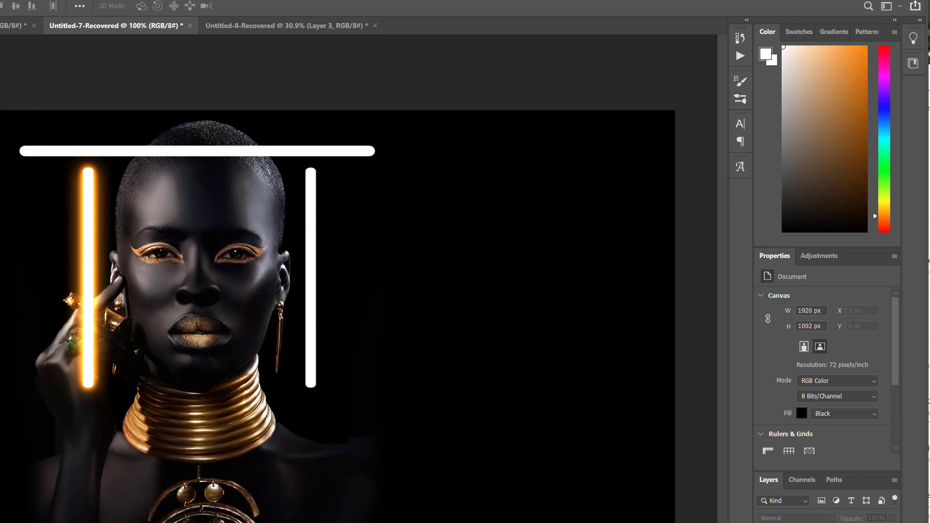
# Move the horizontal white bar slightly up over the head and shorten it from both ends to 427 px wide
pyautogui.click(172, 151)
pyautogui.moveTo(241, 152); pyautogui.dragTo(243, 141)
pyautogui.hotkey('ctrl', 't')
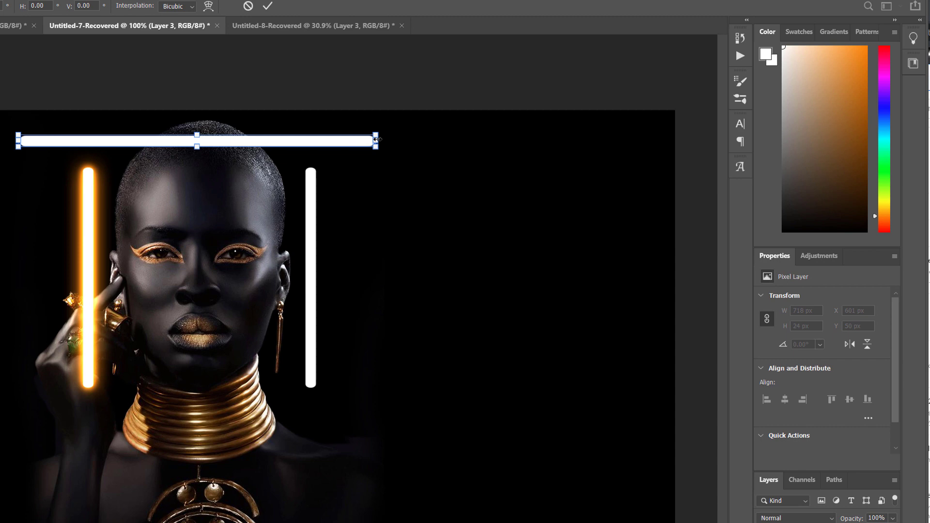
pyautogui.moveTo(376, 140); pyautogui.dragTo(309, 140)
pyautogui.moveTo(19, 141); pyautogui.dragTo(96, 140)
pyautogui.press('Return')
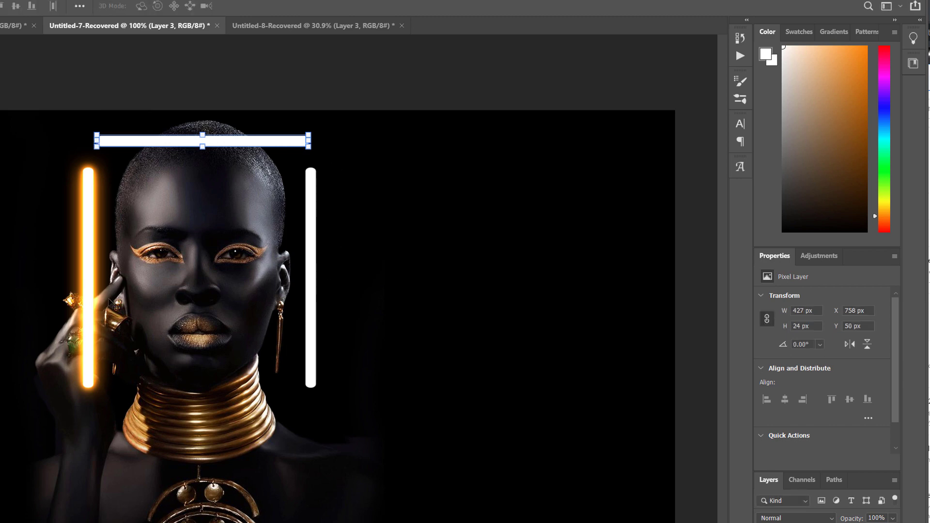
# Copy the layer style of the orange glowing bar, Layer 3 copy 4, and paste it onto the plain vertical bar, Layer 3 copy 2
pyautogui.click(91, 305)
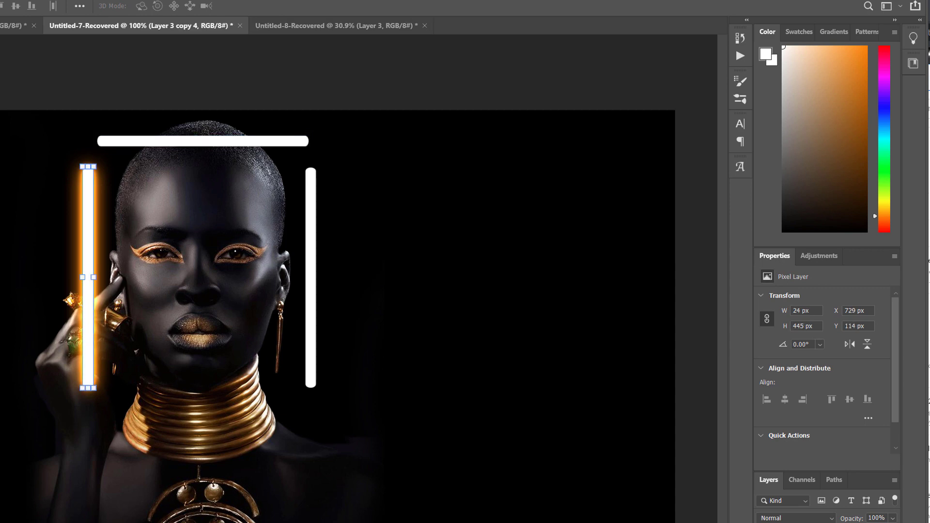
pyautogui.rightClick(852, 520)
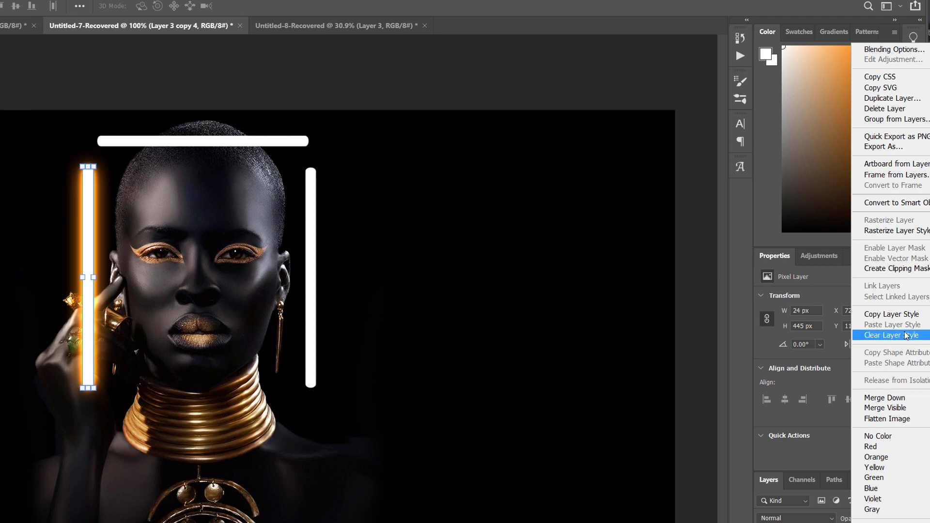
pyautogui.click(902, 316)
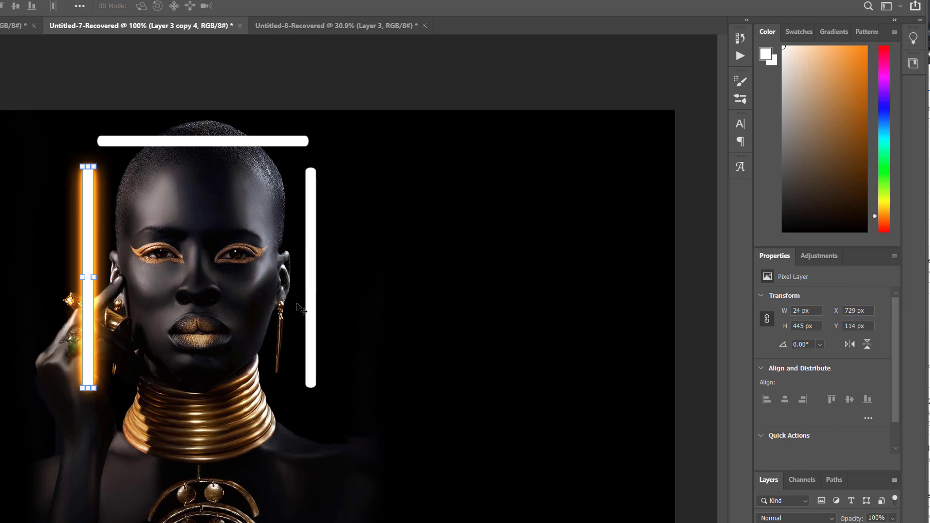
pyautogui.click(317, 311)
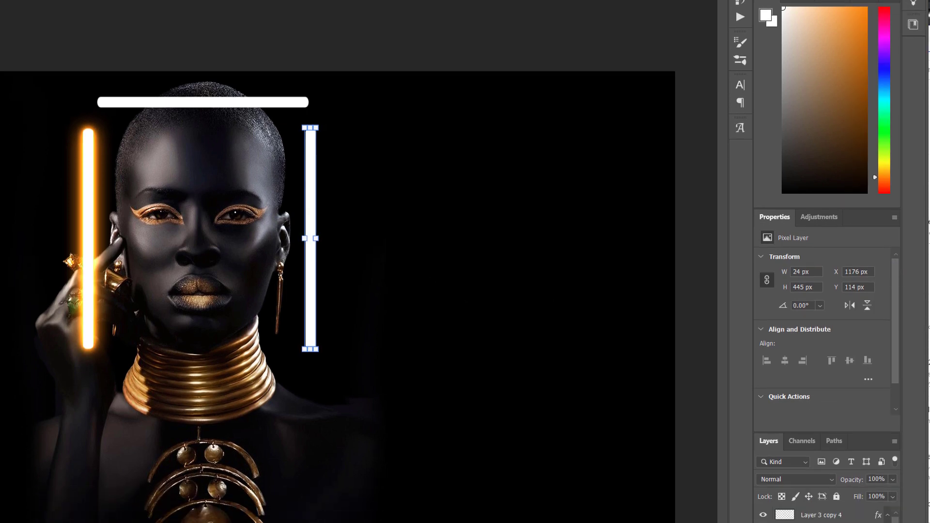
pyautogui.rightClick(848, 484)
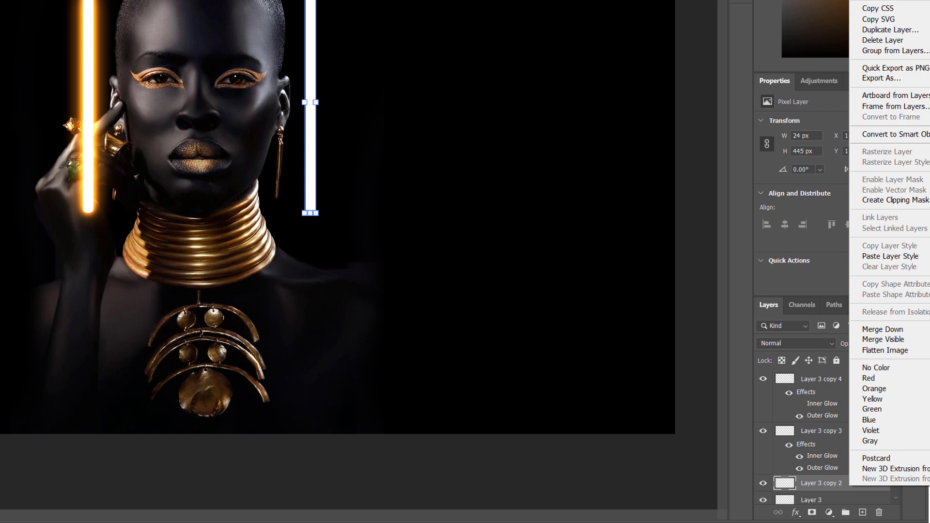
pyautogui.click(908, 256)
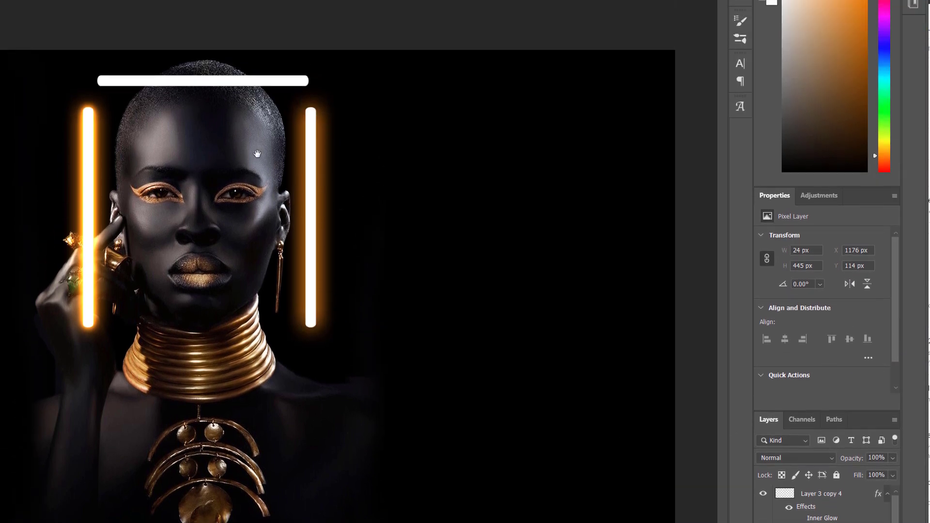
# Change the Outer Glow of Layer 3 copy 2 to blue 1097ff and raise its opacity to 100%
pyautogui.doubleClick(878, 486)
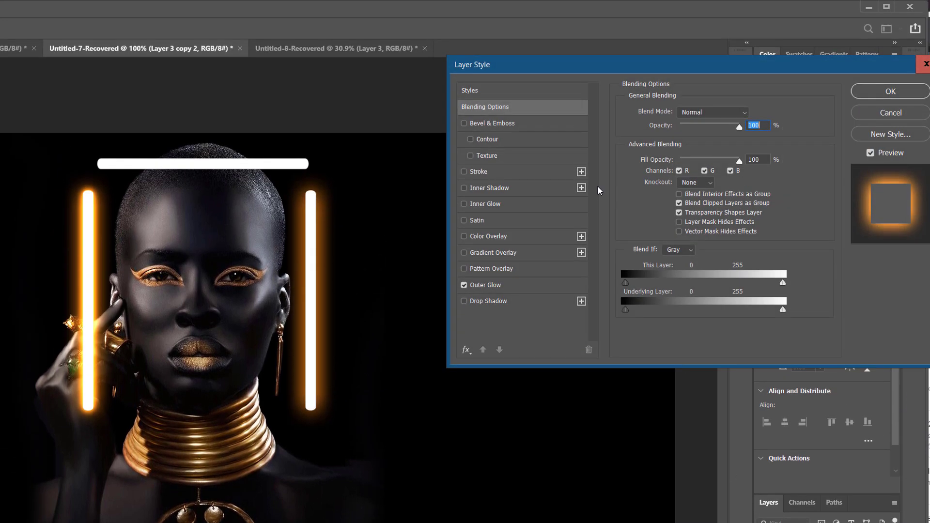
pyautogui.moveTo(696, 65); pyautogui.dragTo(618, 93)
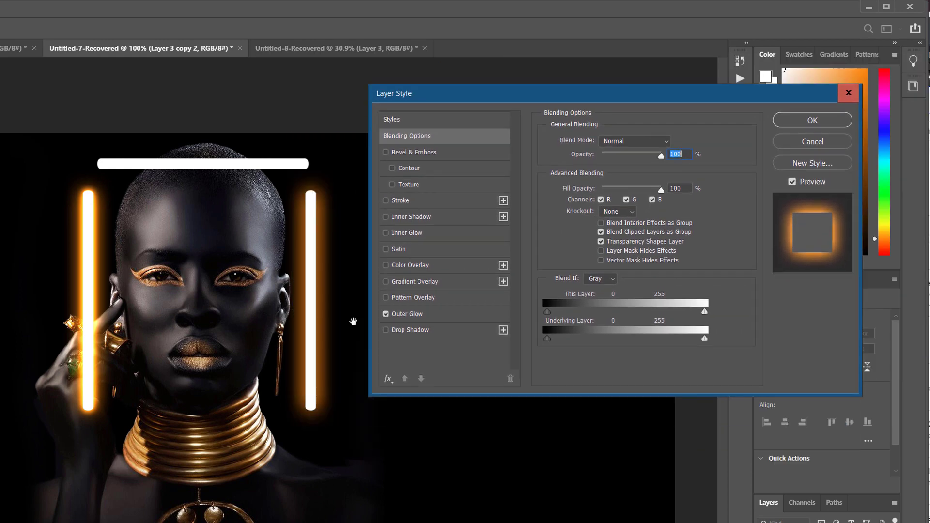
pyautogui.click(416, 317)
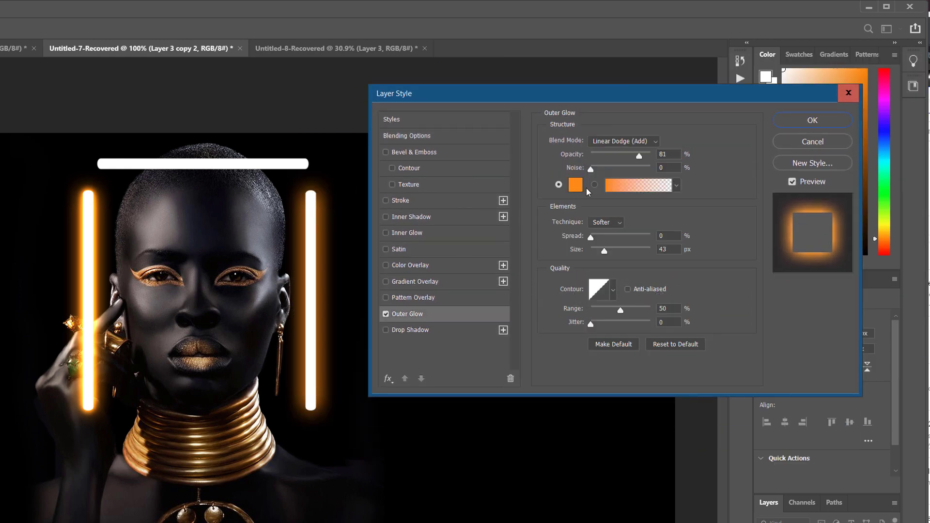
pyautogui.click(575, 186)
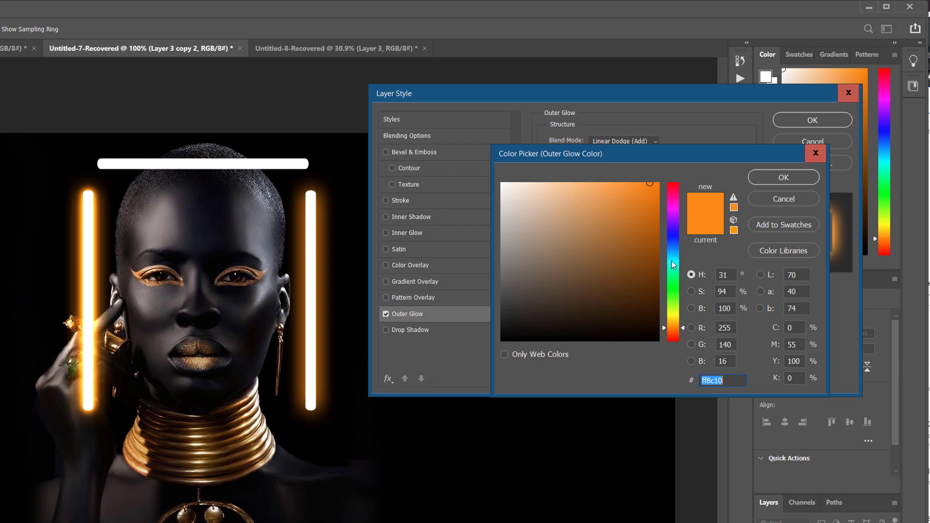
pyautogui.click(672, 248)
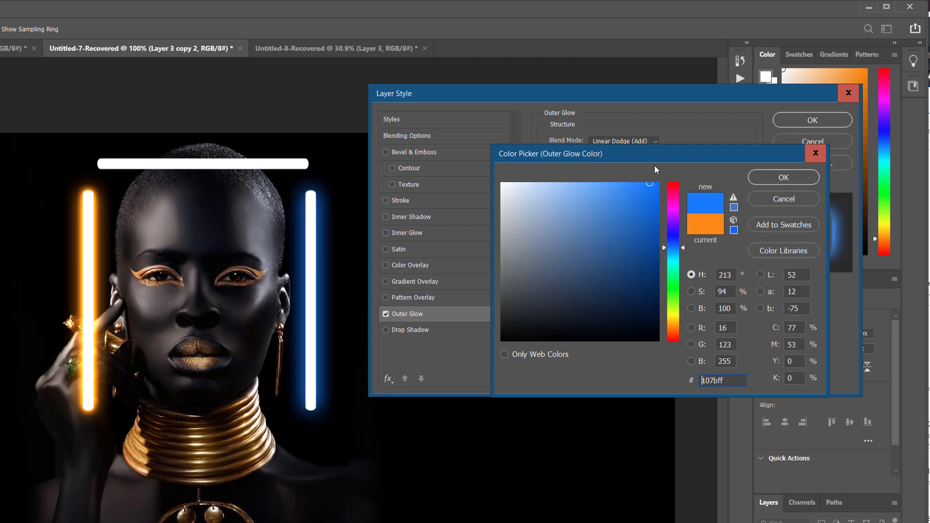
pyautogui.click(676, 248)
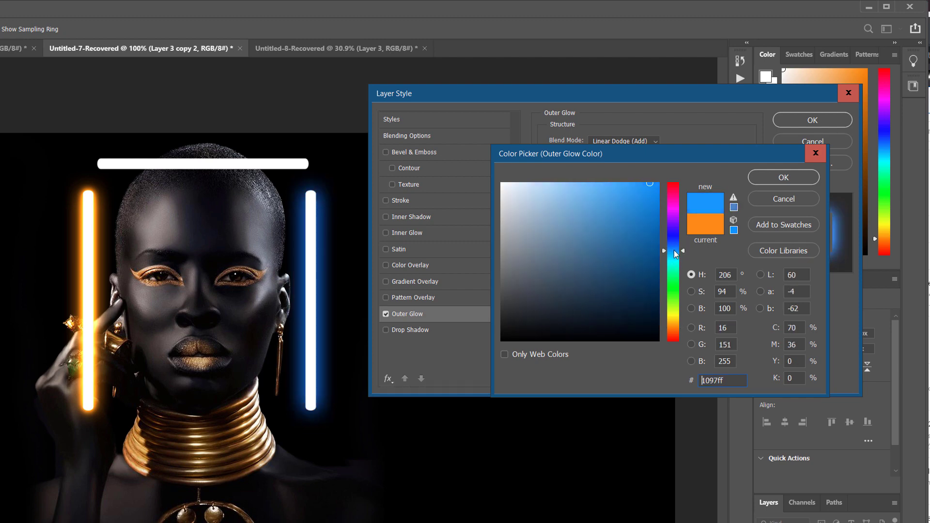
pyautogui.click(765, 179)
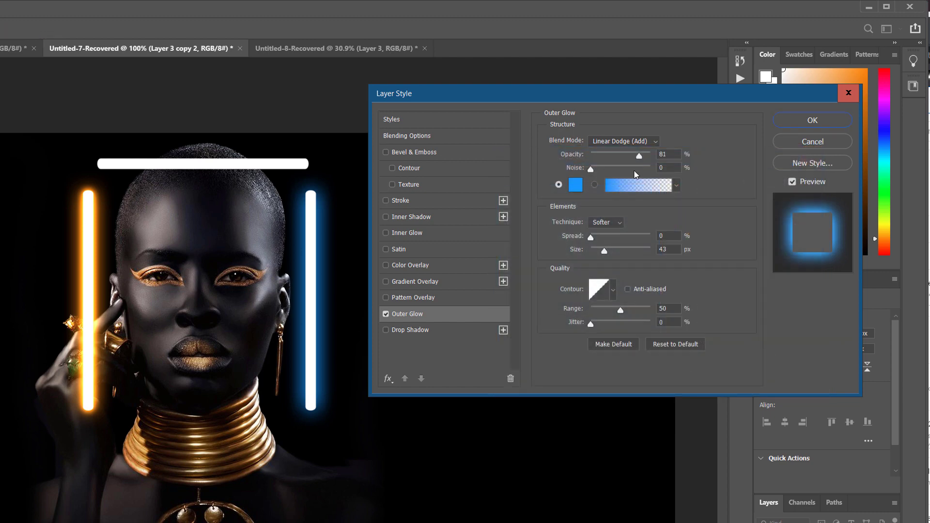
pyautogui.moveTo(640, 155); pyautogui.dragTo(660, 157)
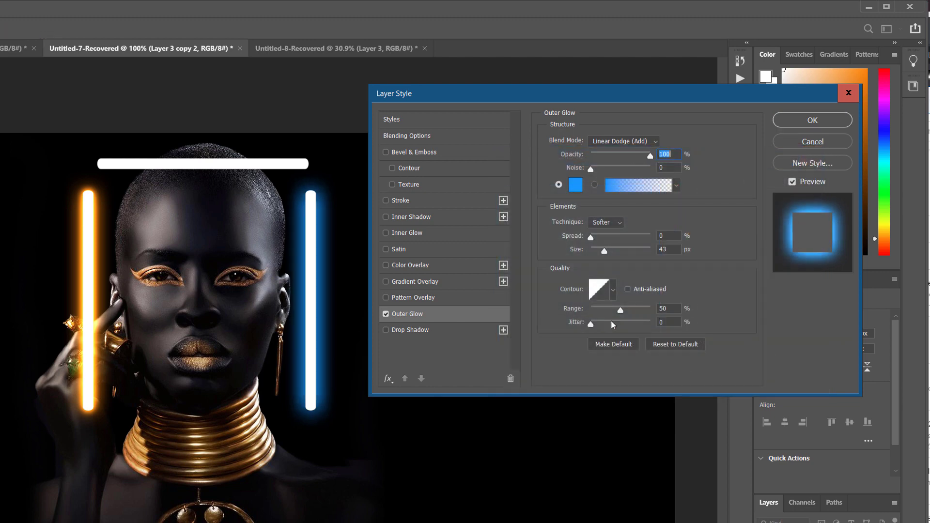
# Turn on the Inner Glow for Layer 3 copy 2, recolor it to bright saturated cyan and slightly increase its size
pyautogui.click(385, 233)
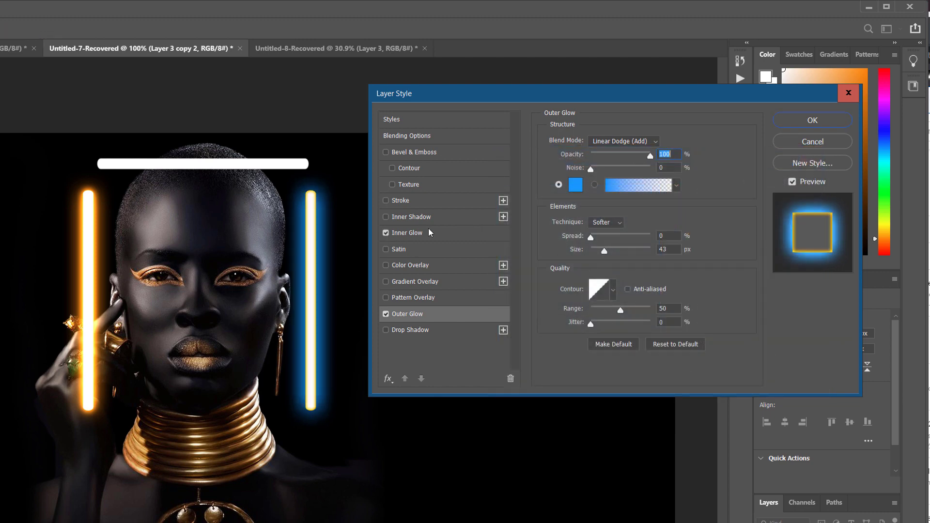
pyautogui.click(424, 233)
pyautogui.click(576, 184)
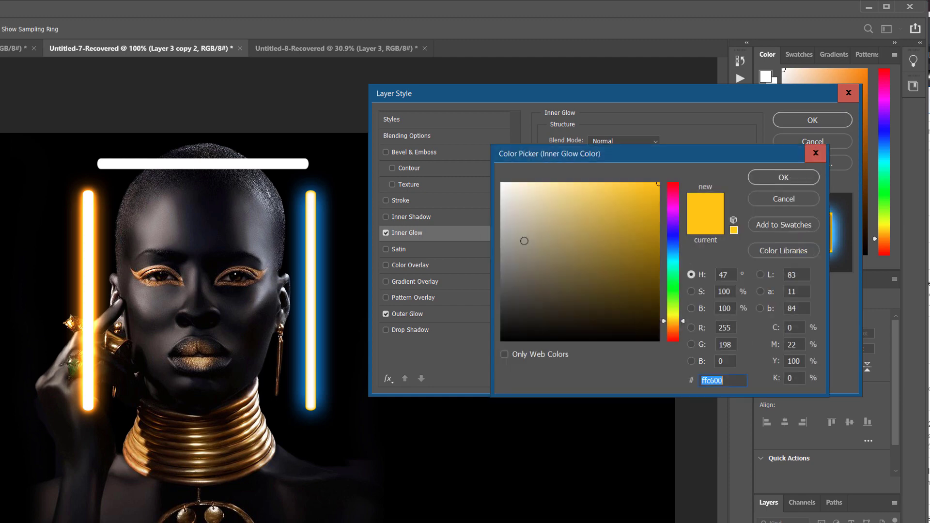
pyautogui.click(673, 262)
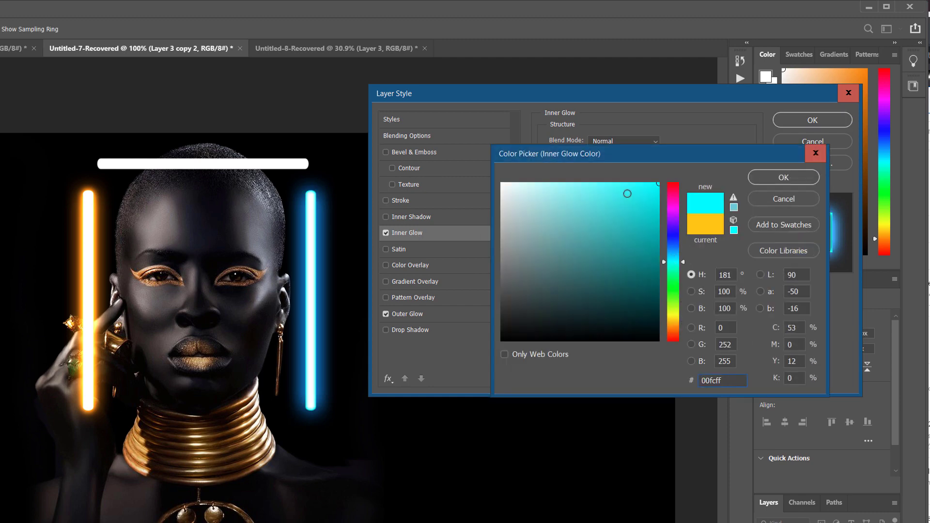
pyautogui.click(614, 181)
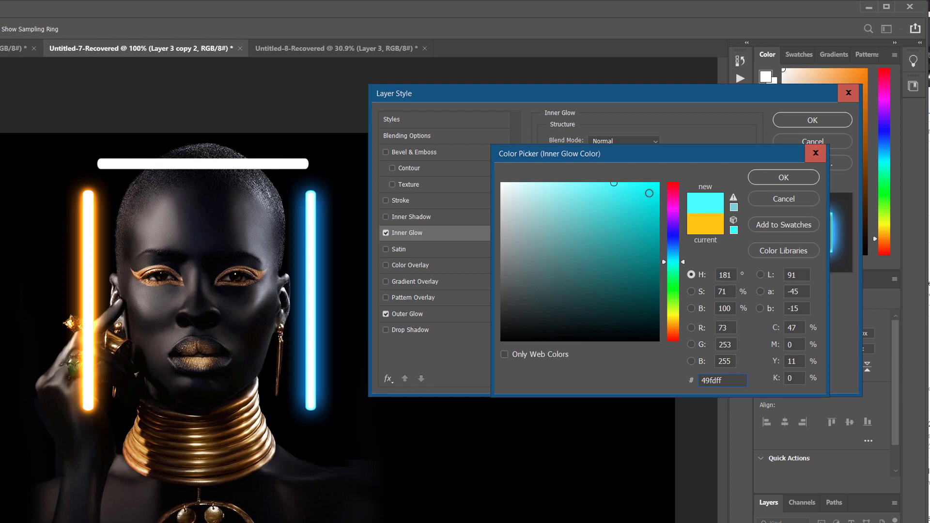
pyautogui.click(658, 184)
pyautogui.click(775, 180)
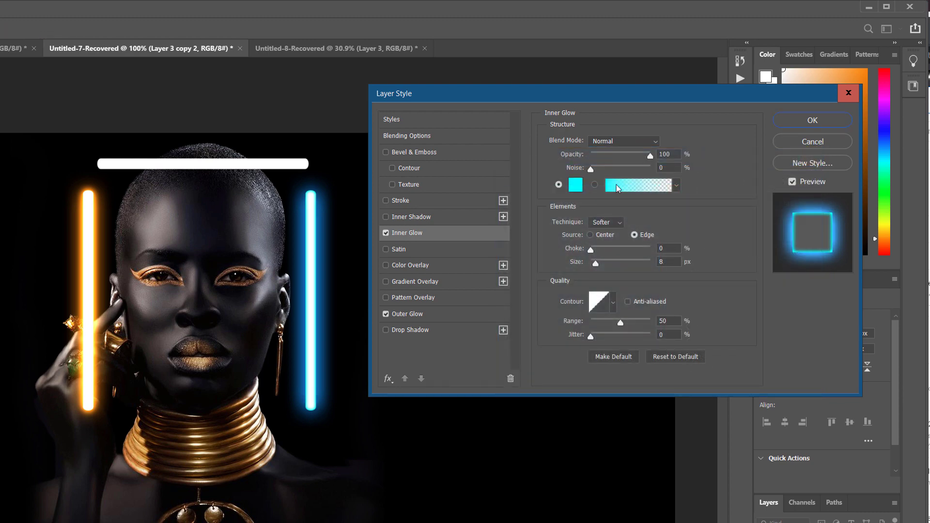
pyautogui.moveTo(595, 265); pyautogui.dragTo(597, 267)
# Set the Outer Glow to cyan 10e0ff with 21 px size and 70% opacity, and apply the layer style
pyautogui.click(410, 314)
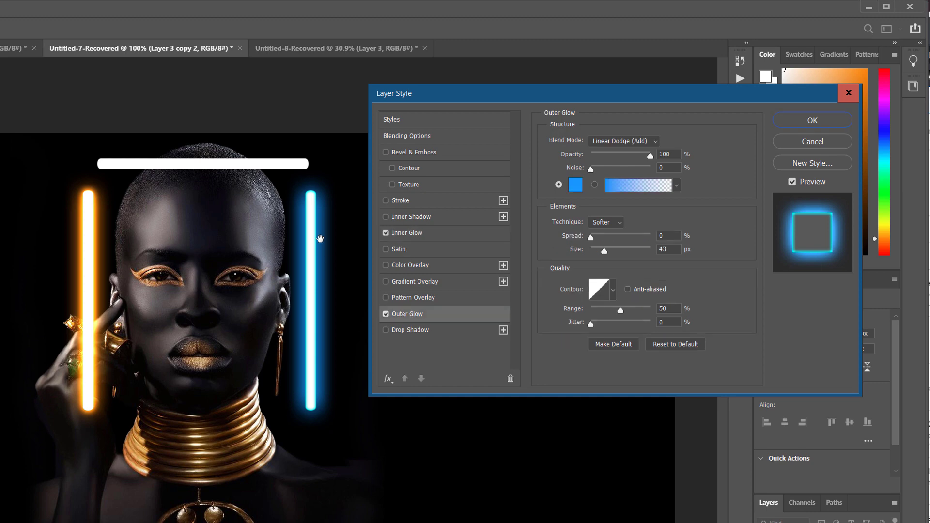
pyautogui.click(576, 184)
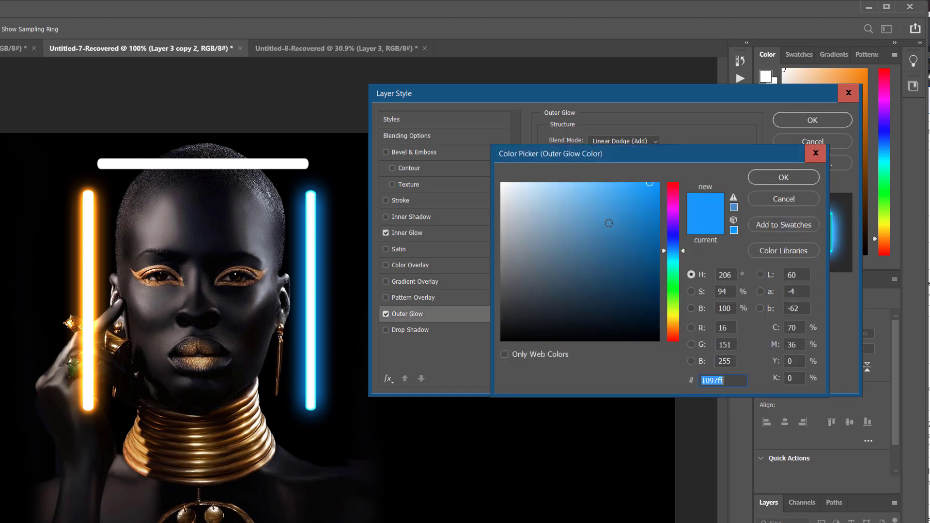
pyautogui.click(678, 245)
pyautogui.moveTo(678, 246); pyautogui.dragTo(677, 259)
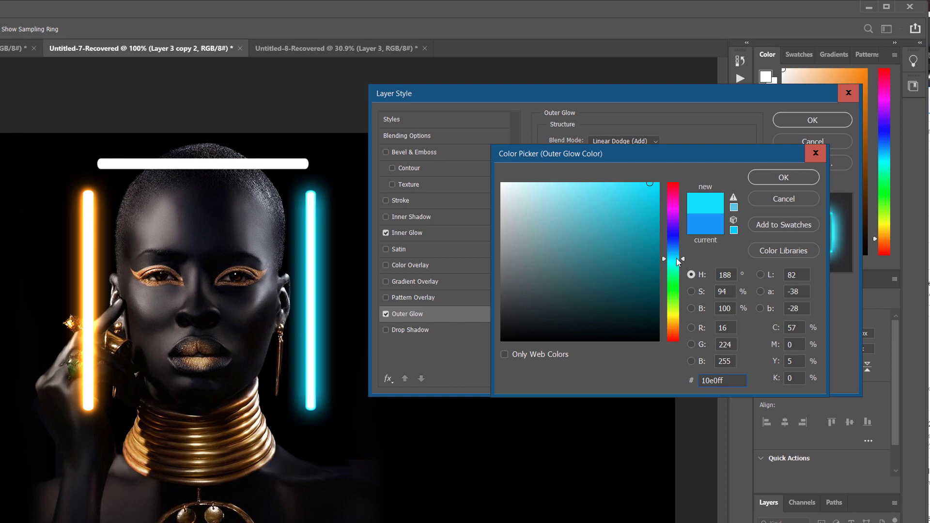
pyautogui.click(777, 178)
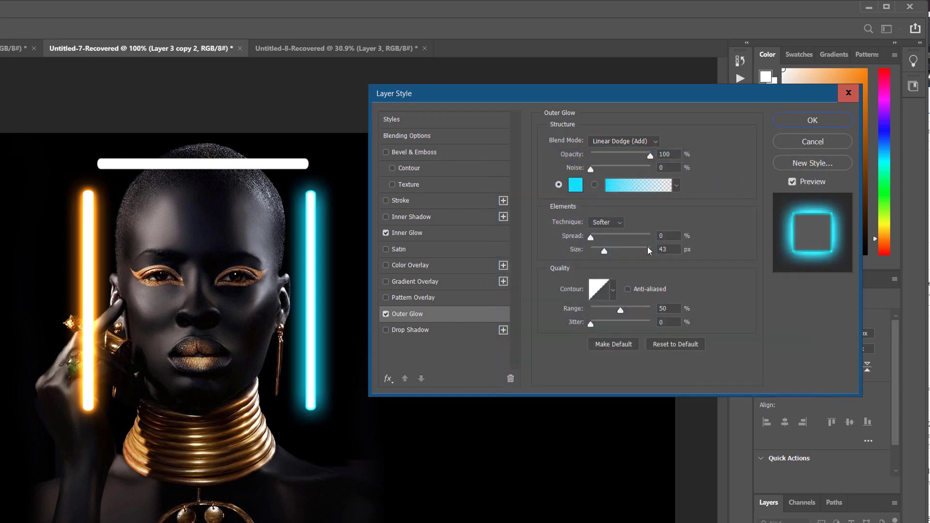
pyautogui.moveTo(604, 257); pyautogui.dragTo(599, 259)
pyautogui.moveTo(650, 156); pyautogui.dragTo(633, 162)
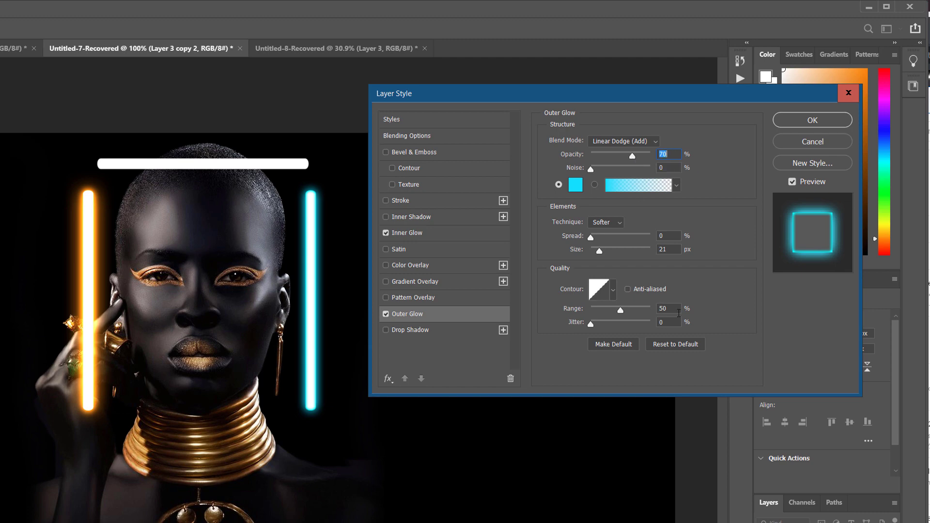
pyautogui.click(798, 127)
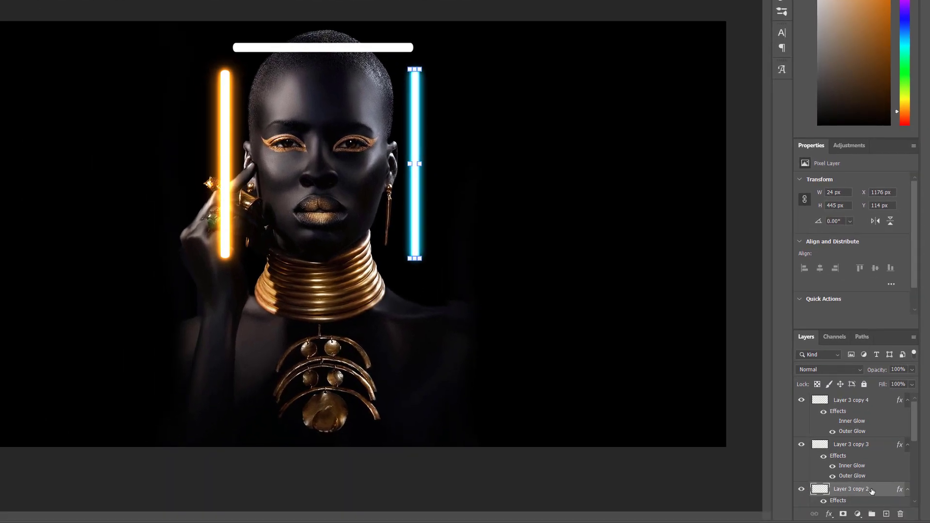
# Duplicate the cyan glowing bar's layer, Layer 3 copy 2, and turn off the Inner Glow on the duplicate
pyautogui.moveTo(885, 490); pyautogui.dragTo(885, 515)
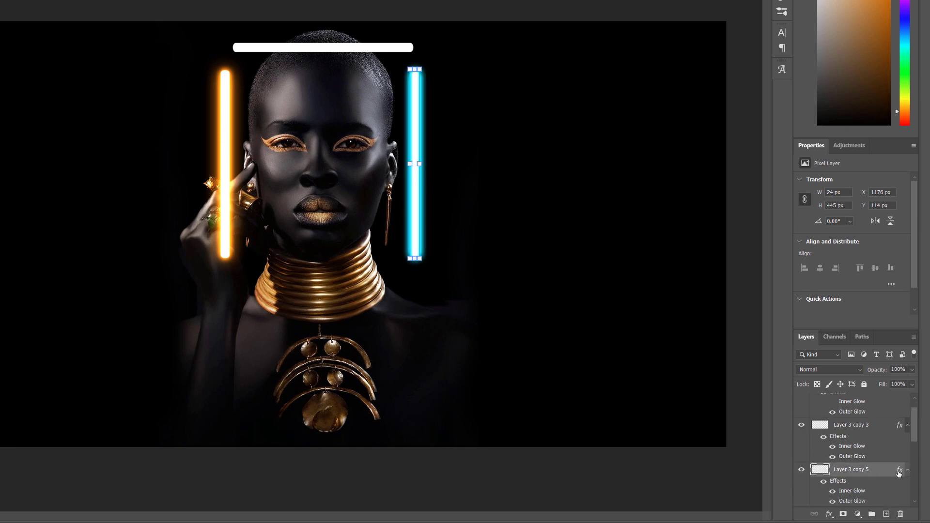
pyautogui.doubleClick(838, 436)
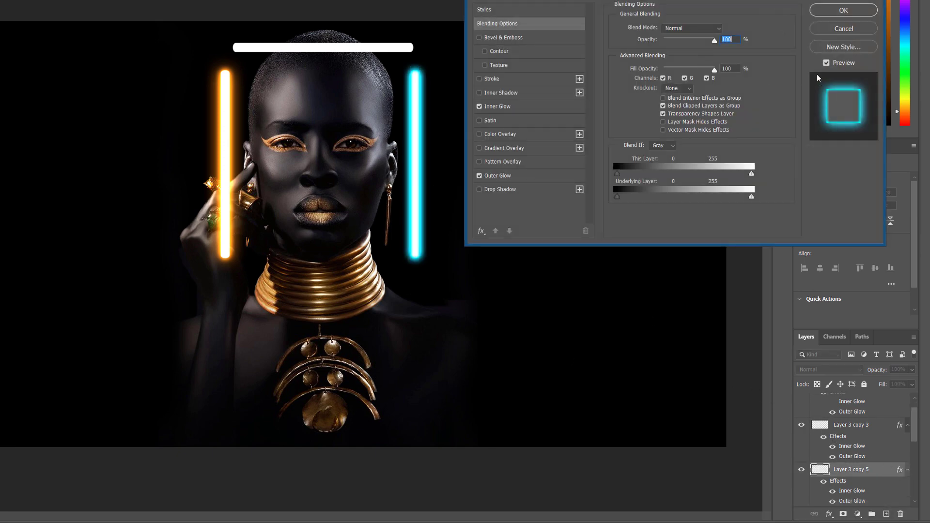
pyautogui.click(479, 107)
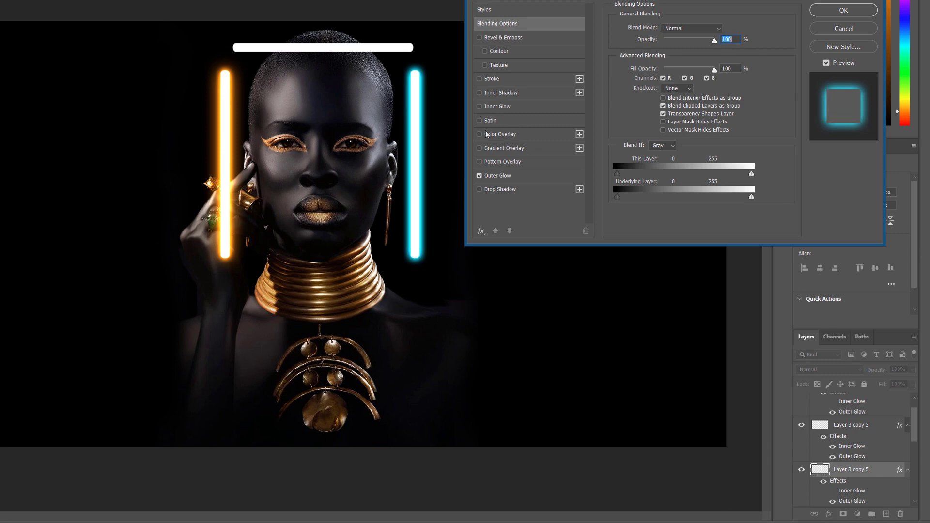
# Set the duplicate cyan bar's Outer Glow size to 62 px and apply the layer style
pyautogui.click(495, 177)
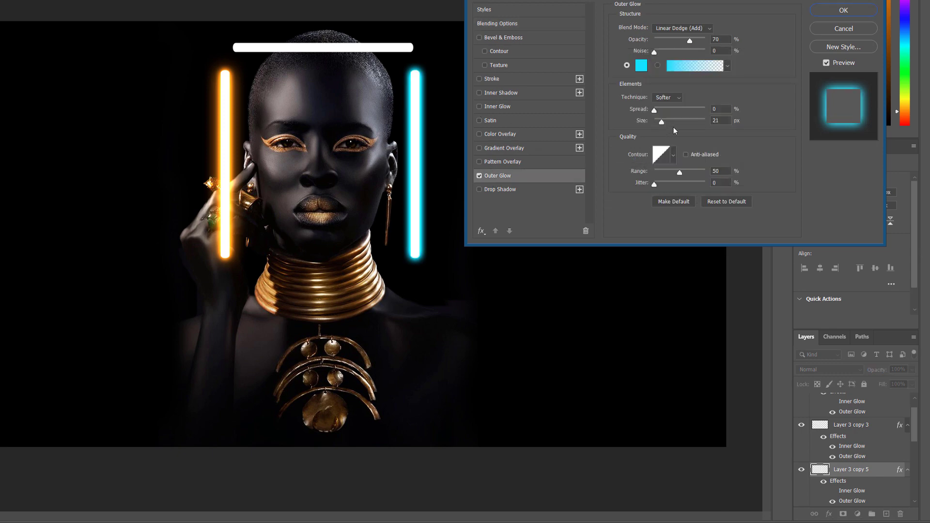
pyautogui.moveTo(662, 121); pyautogui.dragTo(670, 123)
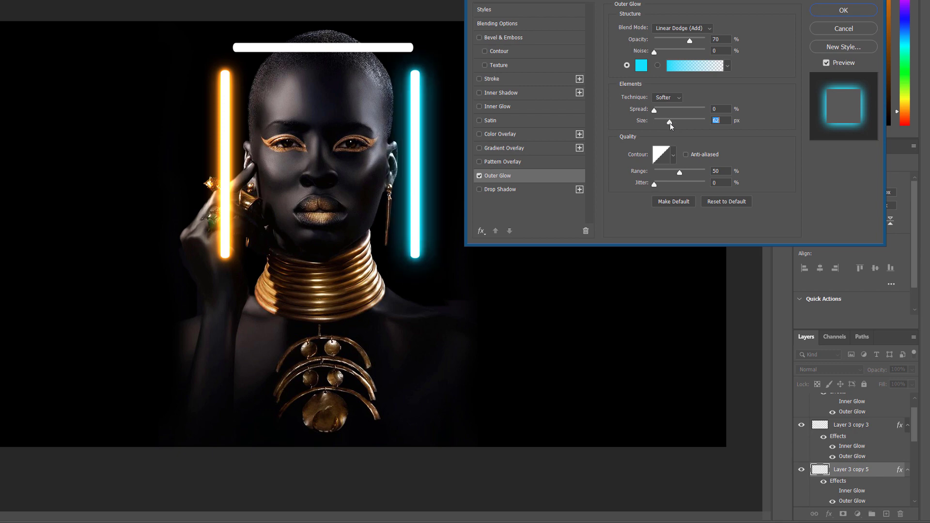
pyautogui.click(842, 10)
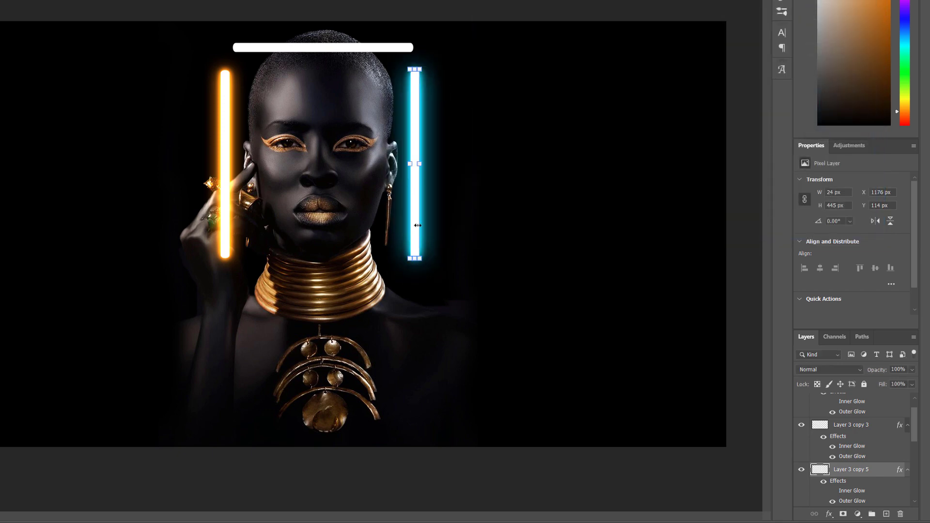
# Delete the horizontal white bar, Layer 3, from above the woman's face
pyautogui.click(347, 49)
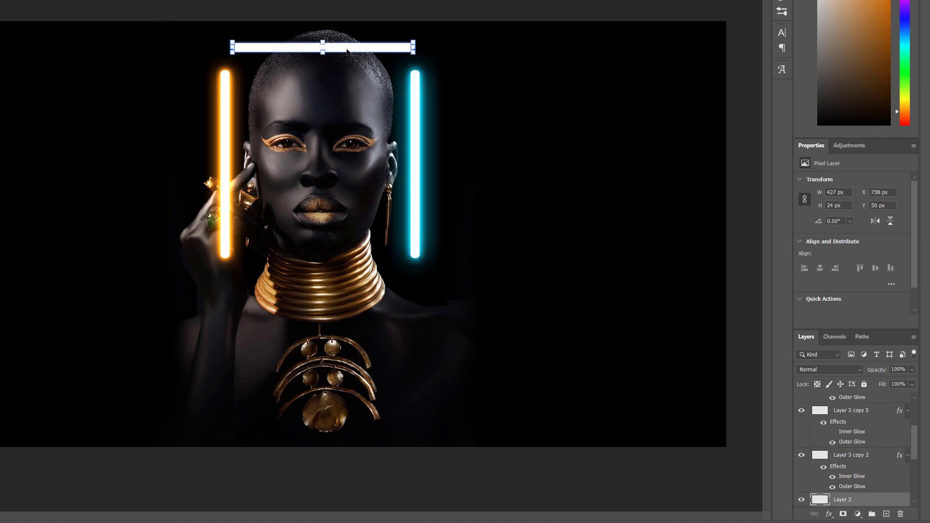
pyautogui.press('Delete')
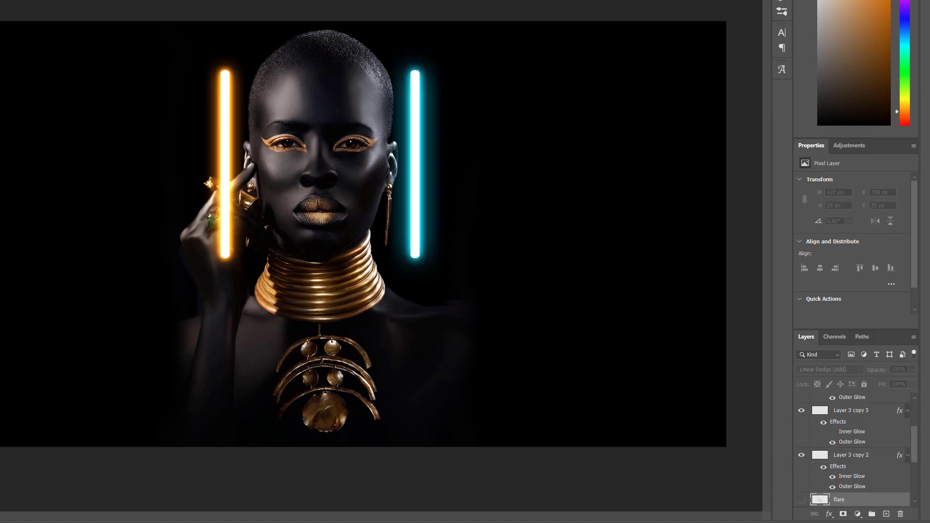
# Add a new empty layer above the topmost glowing bar layer, Layer 3 copy 4
pyautogui.click(831, 432)
pyautogui.scroll(4, 917, 454)
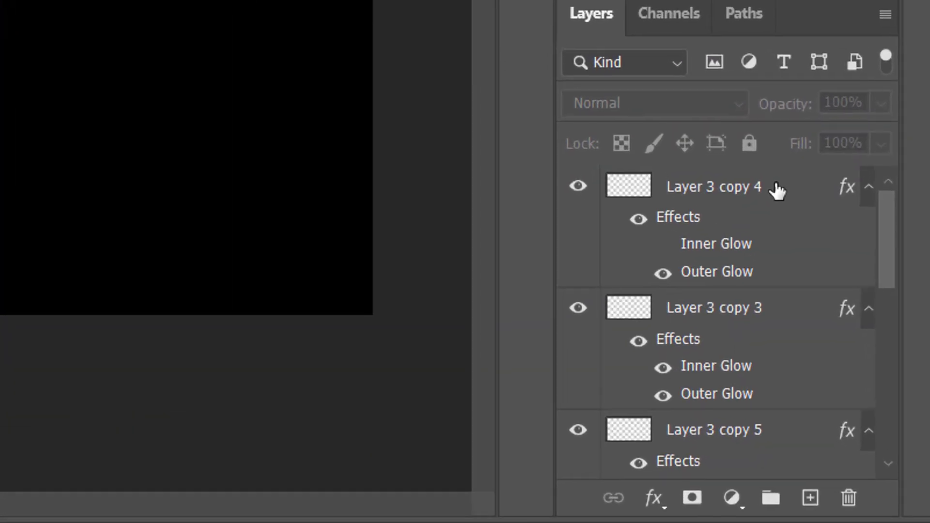
pyautogui.click(776, 190)
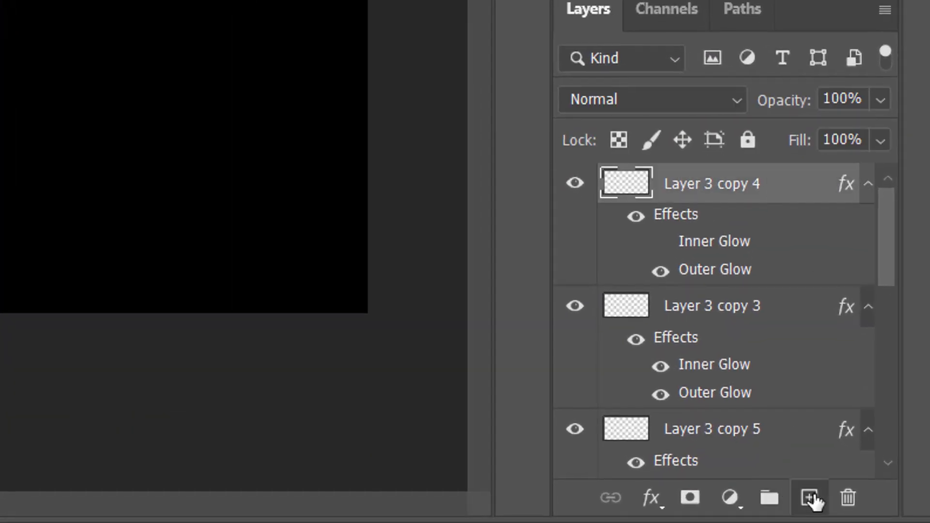
pyautogui.click(810, 497)
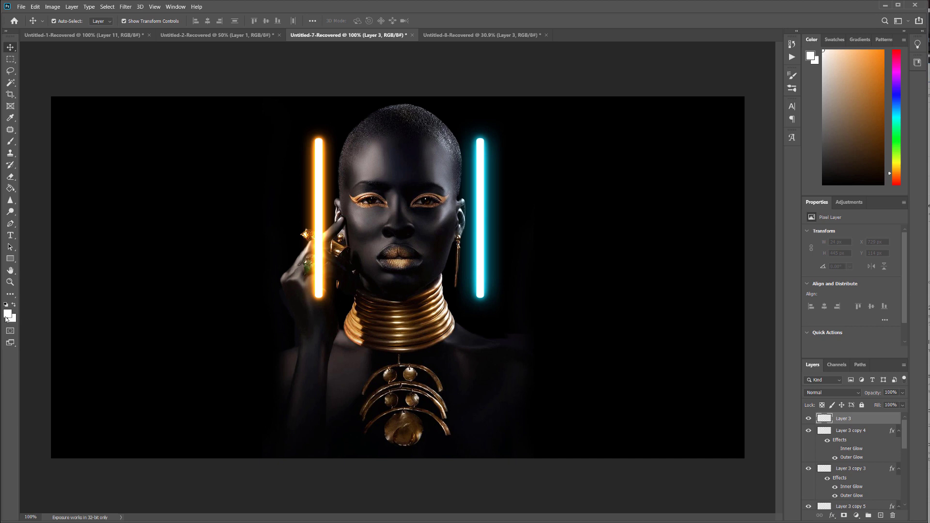
# Set the foreground color to bright blue 05b4f5
pyautogui.click(8, 315)
pyautogui.click(475, 261)
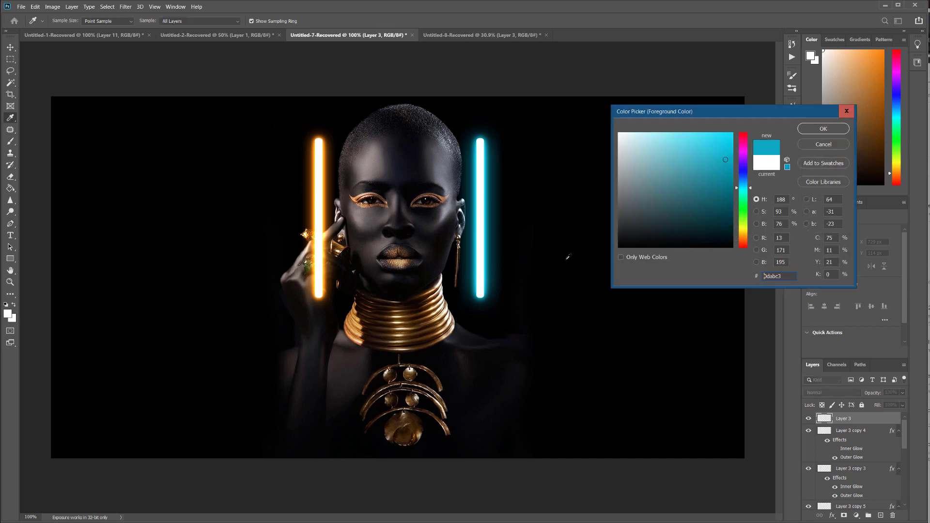
pyautogui.moveTo(745, 187); pyautogui.dragTo(745, 185)
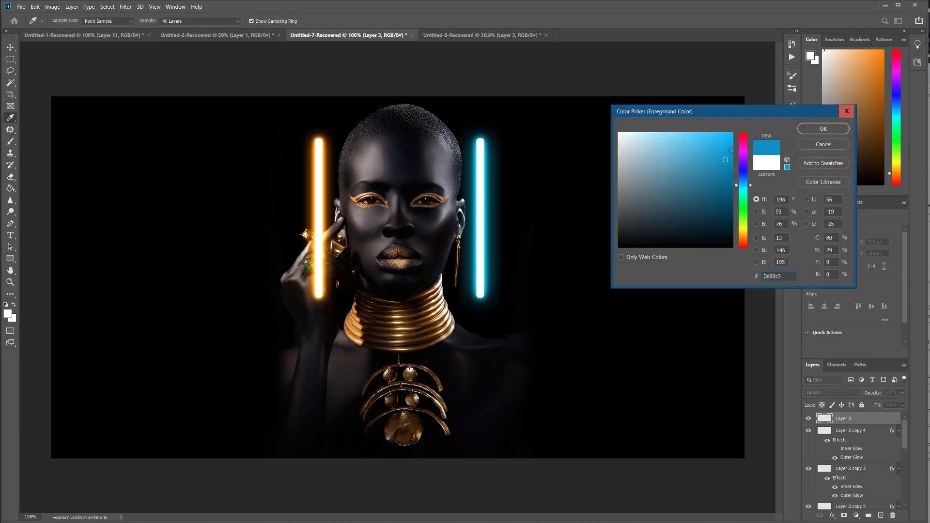
pyautogui.click(731, 137)
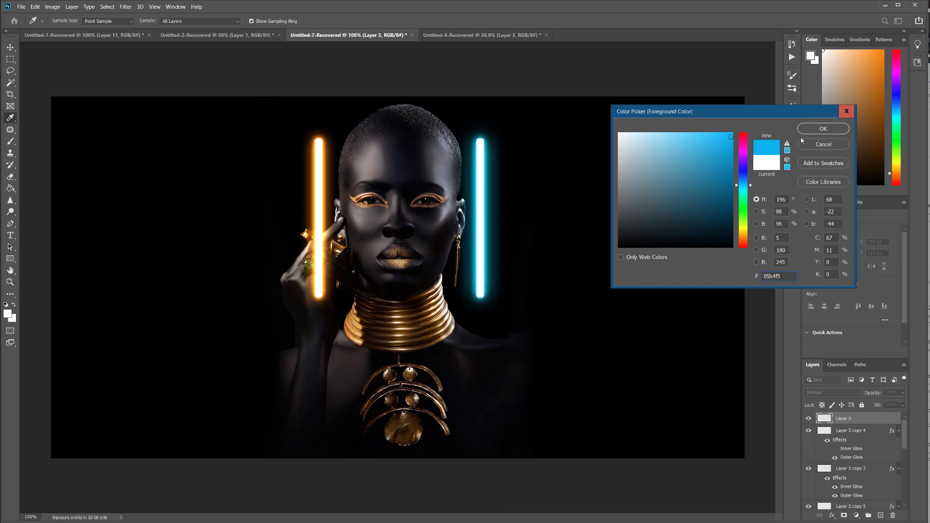
pyautogui.click(823, 129)
pyautogui.press('v')
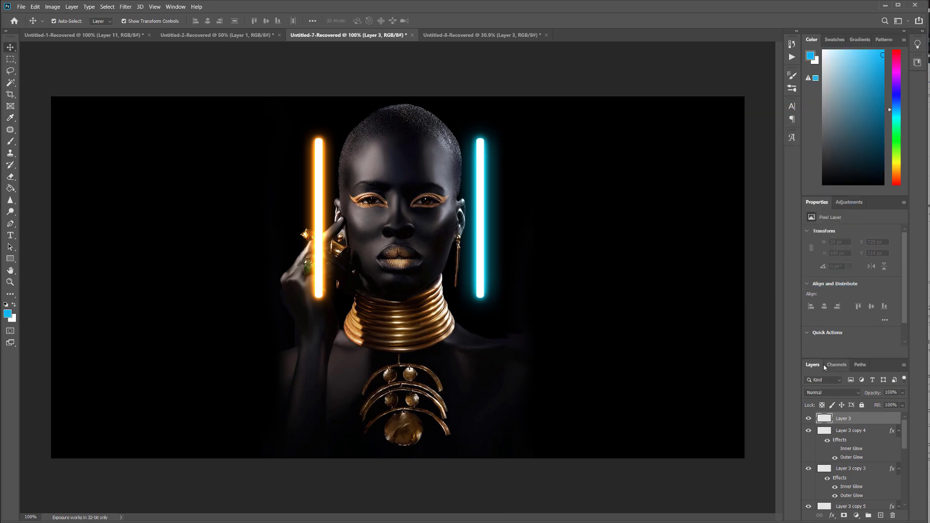
# Set the new layer's blend mode to Color and choose the Soft Round brush with 0% hardness
pyautogui.click(828, 393)
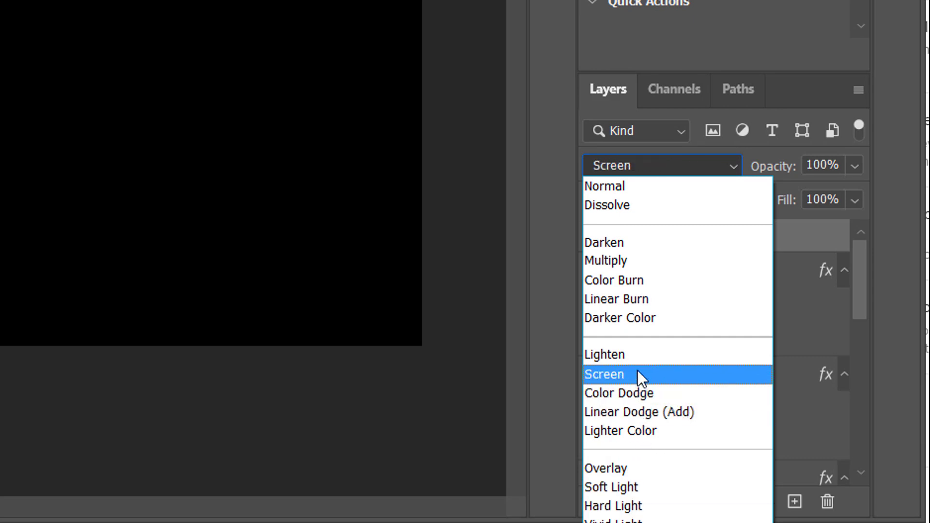
pyautogui.click(624, 522)
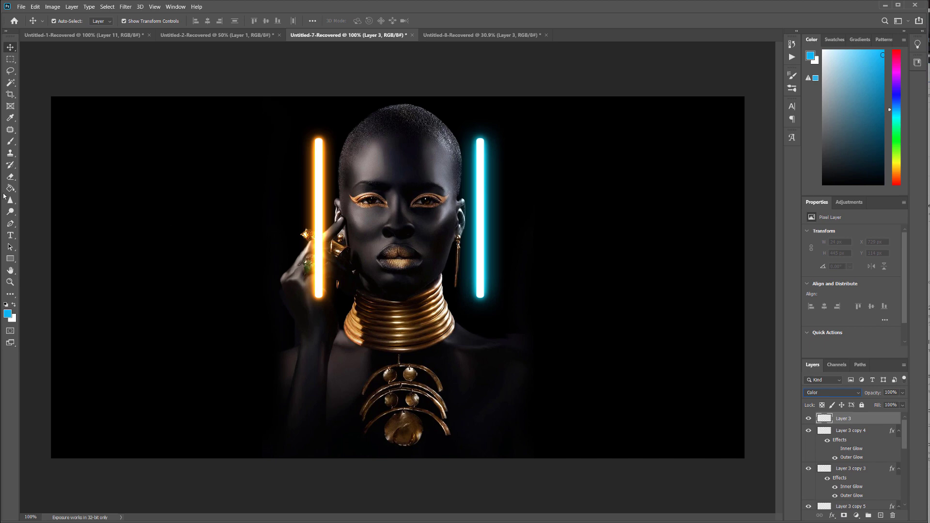
pyautogui.click(10, 141)
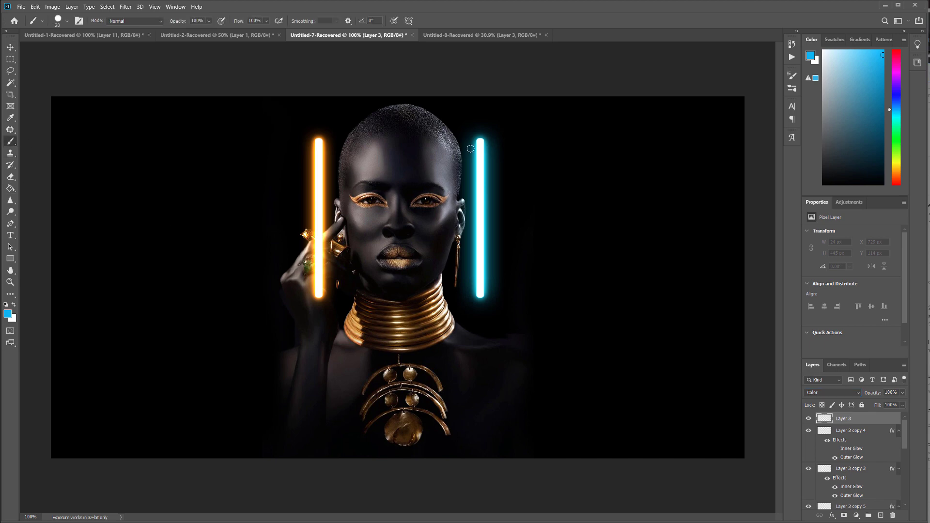
pyautogui.click(67, 21)
pyautogui.click(79, 128)
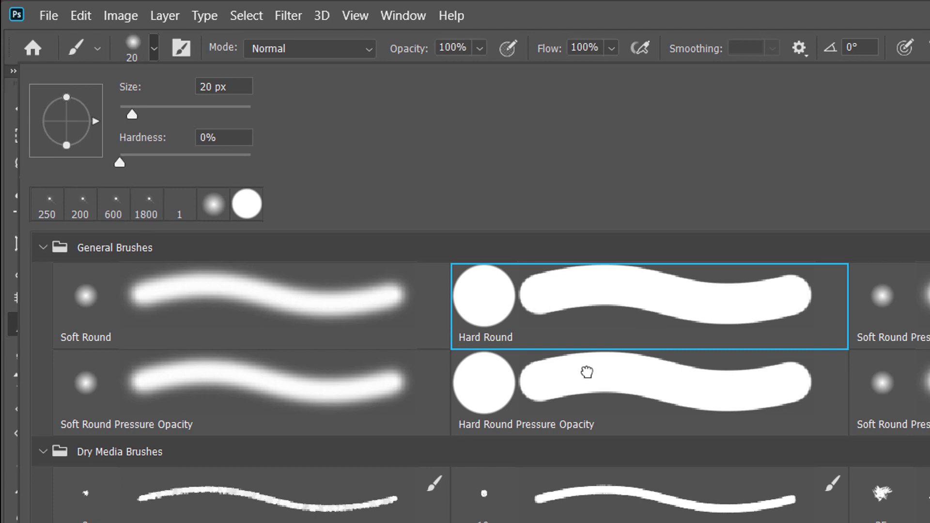
pyautogui.press('Return')
# Paint blue light around the blue bar and over the adjacent side of the face, enlarging the soft brush to 300 px and beyond
pyautogui.press(']')
pyautogui.press(']')
pyautogui.press(']')
pyautogui.press(']')
pyautogui.press(']')
pyautogui.press(']')
pyautogui.press(']')
pyautogui.press(']')
pyautogui.press(']')
pyautogui.press(']')
pyautogui.press(']')
pyautogui.press(']')
pyautogui.press(']')
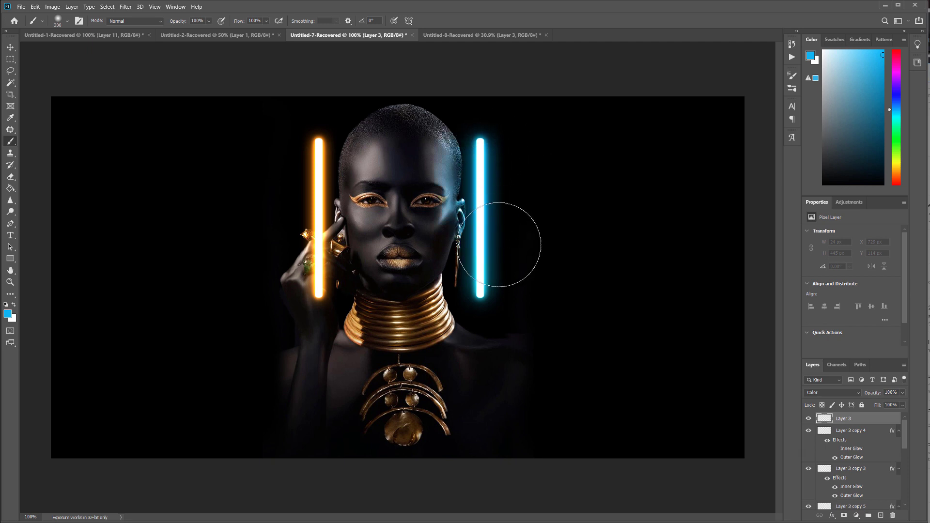
pyautogui.moveTo(551, 212)
pyautogui.mouseDown()
pyautogui.moveTo(519, 266)
pyautogui.moveTo(494, 263)
pyautogui.moveTo(530, 270)
pyautogui.mouseUp()
pyautogui.press(']')
pyautogui.press(']')
pyautogui.press(']')
pyautogui.press(']')
pyautogui.press(']')
pyautogui.click(551, 185)
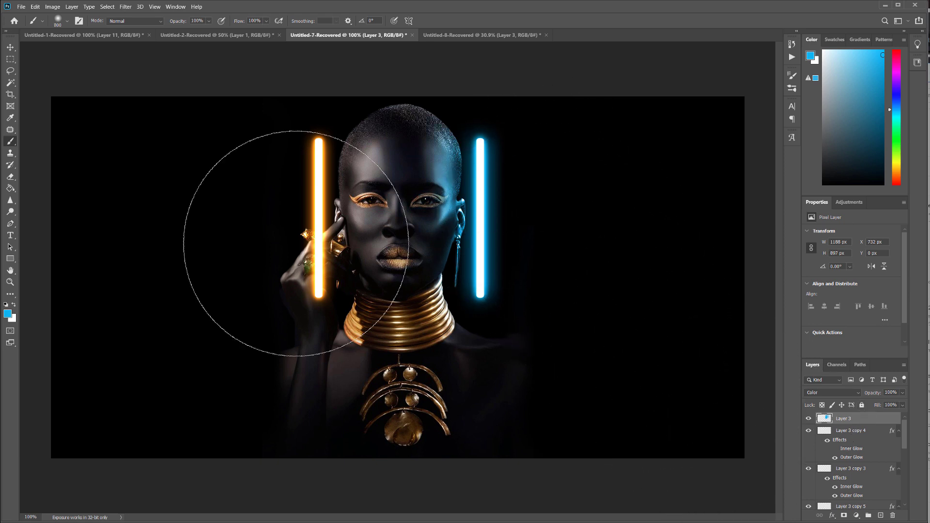
# Set the foreground color to orange ff8300 and paint orange light over the hand and the side of the face beside the orange bar
pyautogui.click(8, 314)
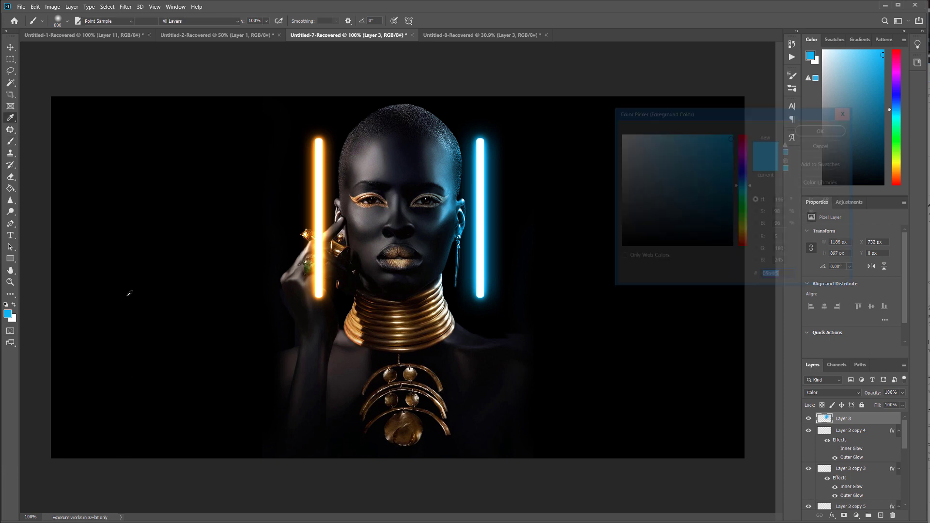
pyautogui.click(332, 280)
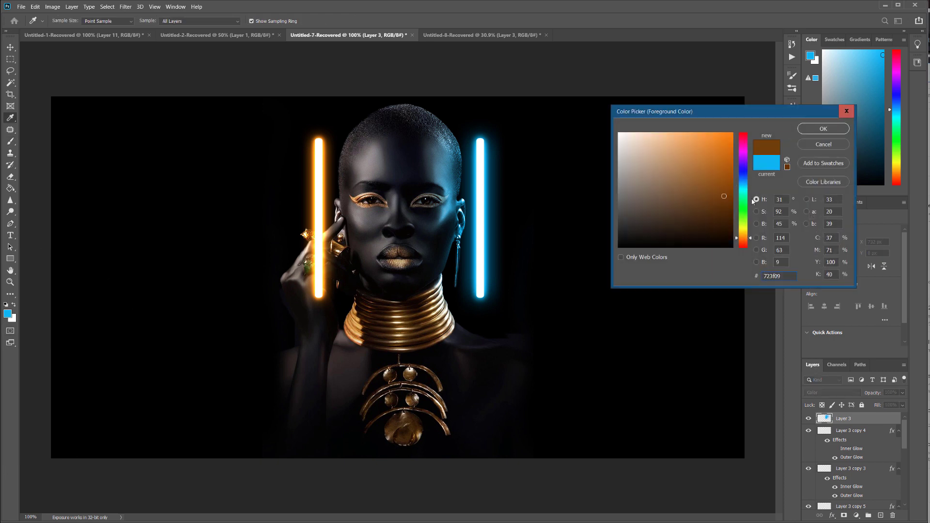
pyautogui.moveTo(734, 179); pyautogui.dragTo(769, 123)
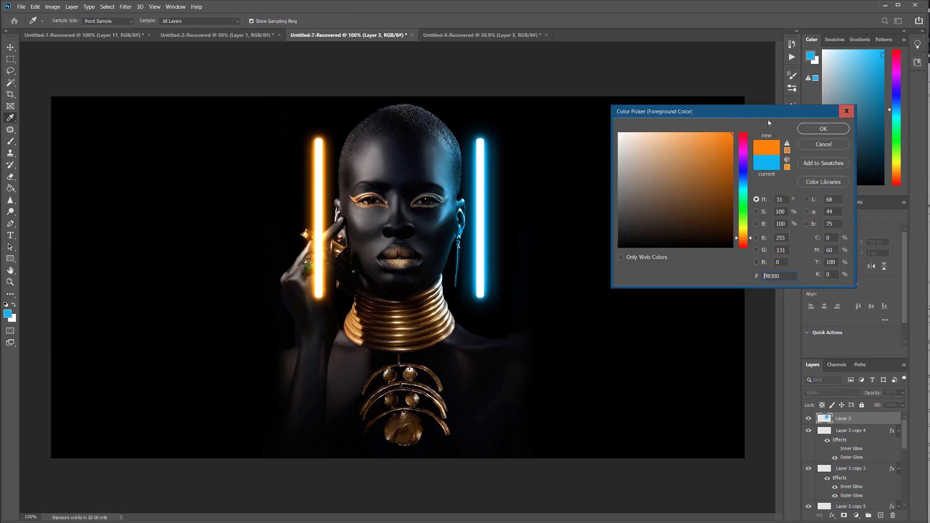
pyautogui.click(813, 132)
pyautogui.press('b')
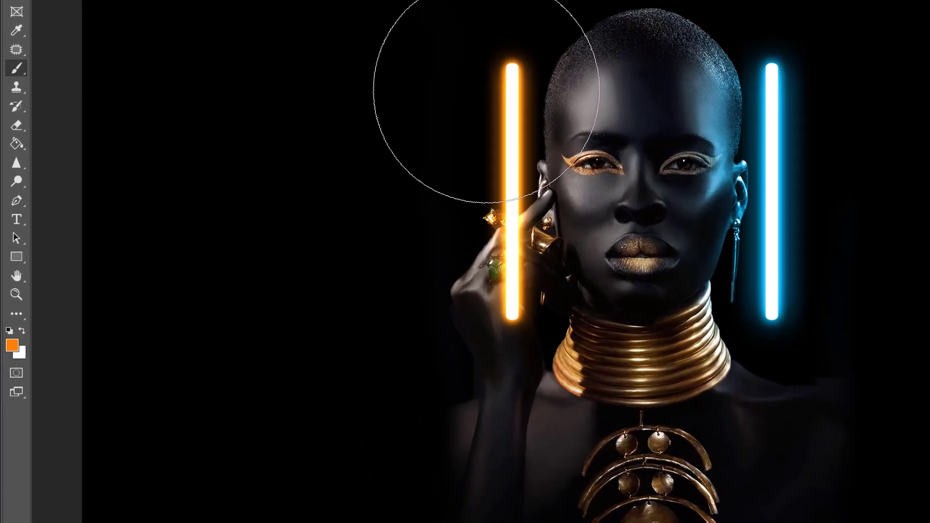
pyautogui.press('[')
pyautogui.moveTo(486, 89)
pyautogui.mouseDown()
pyautogui.moveTo(500, 316)
pyautogui.moveTo(489, 54)
pyautogui.moveTo(509, 107)
pyautogui.mouseUp()
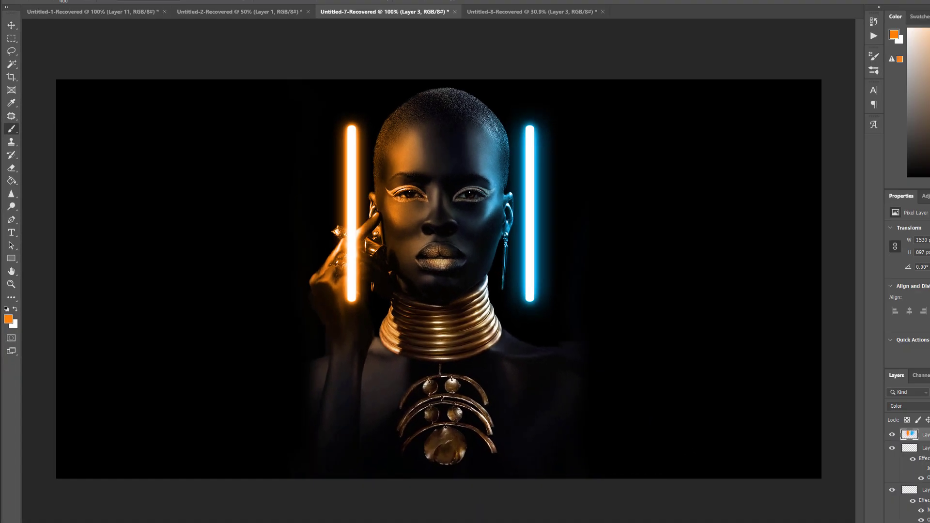
# Add a new layer above the color-tint layer and set its blend mode to Linear Dodge (Add)
pyautogui.click(881, 516)
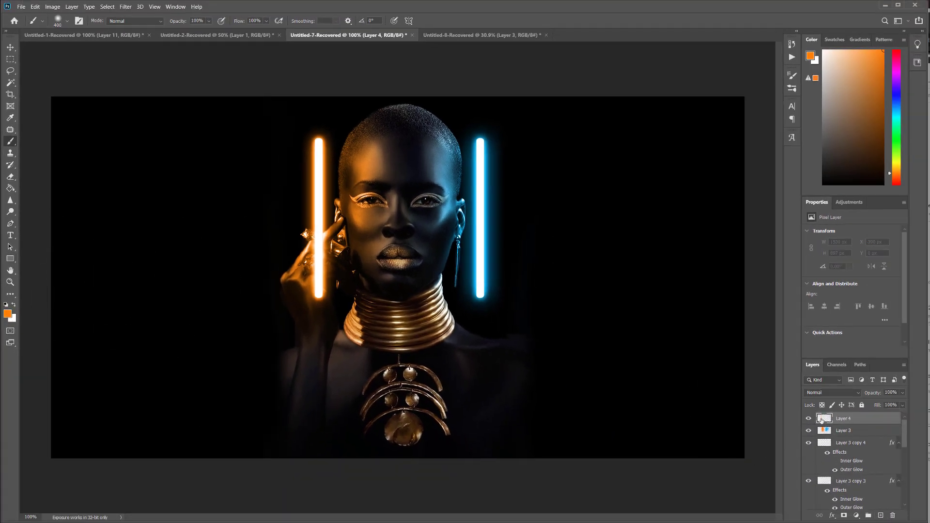
pyautogui.click(854, 394)
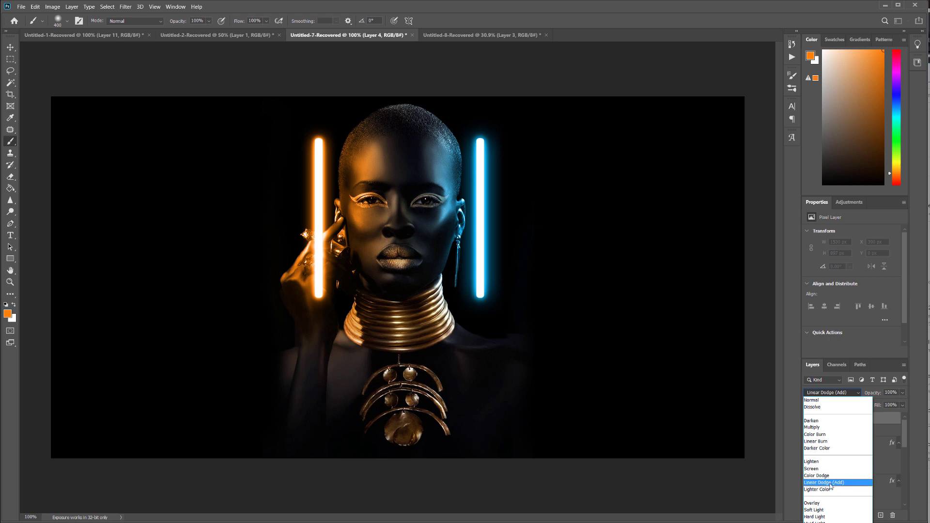
pyautogui.click(831, 482)
# Pick dark blue 02364e as the foreground color
pyautogui.click(7, 313)
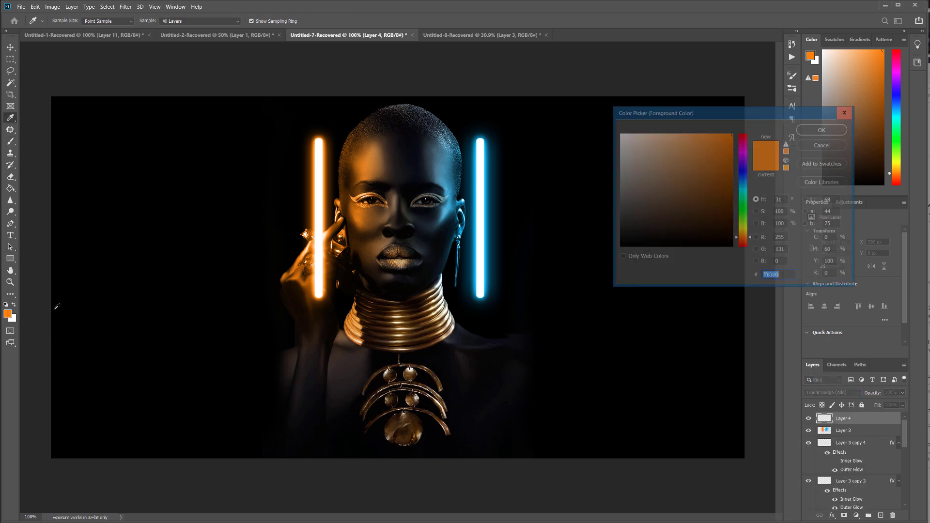
pyautogui.click(744, 184)
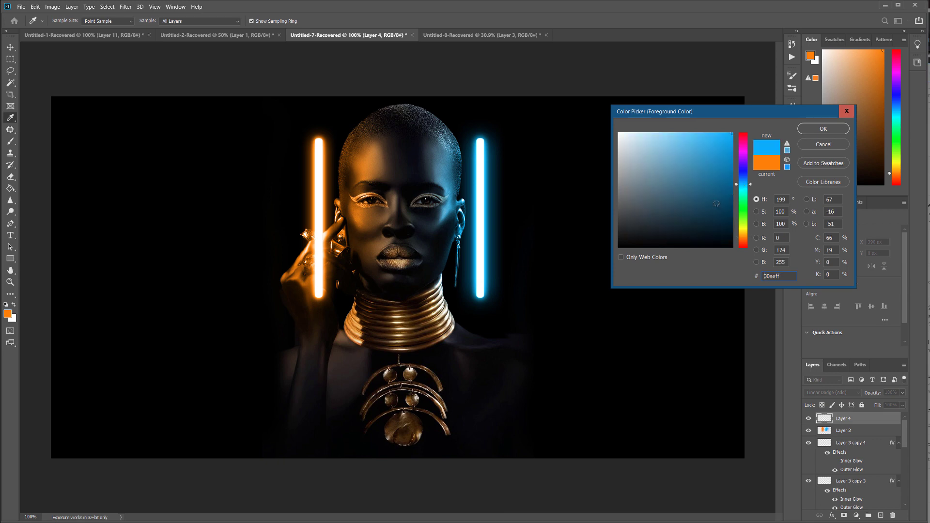
pyautogui.click(731, 212)
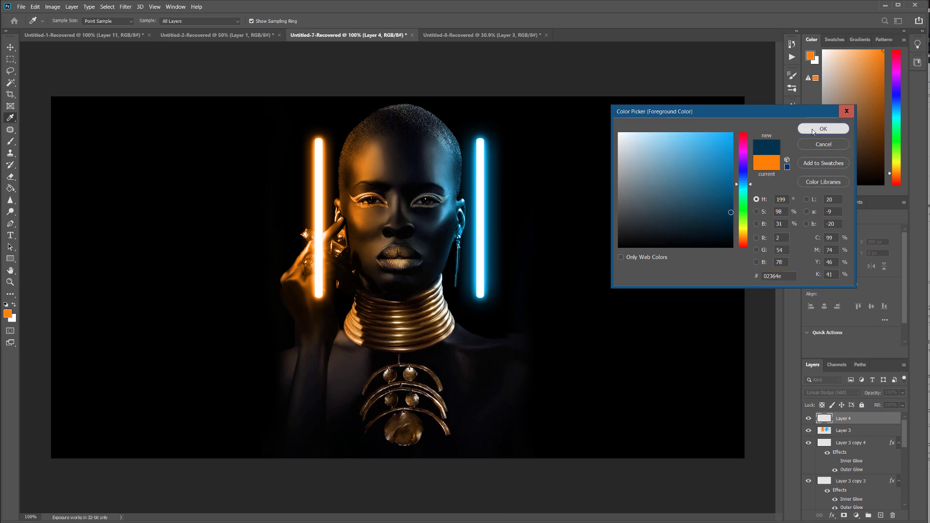
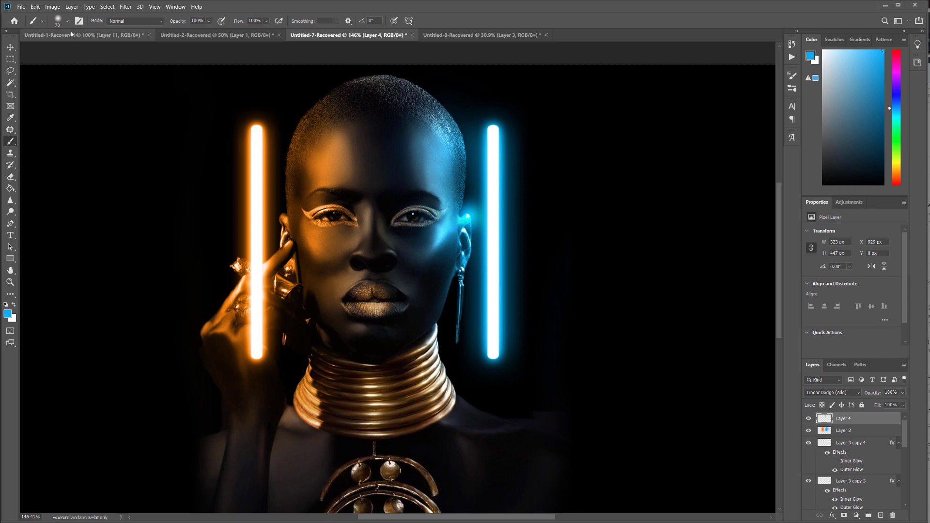
# Undo the last blue stroke at the ear and dab a blue highlight on the nearby cheek with a smaller brush
pyautogui.click(35, 8)
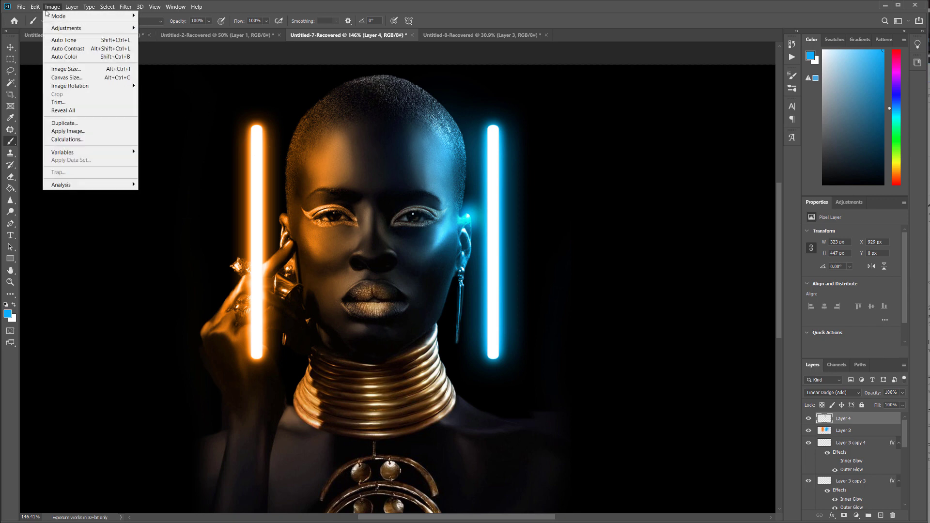
pyautogui.click(56, 15)
pyautogui.press('[')
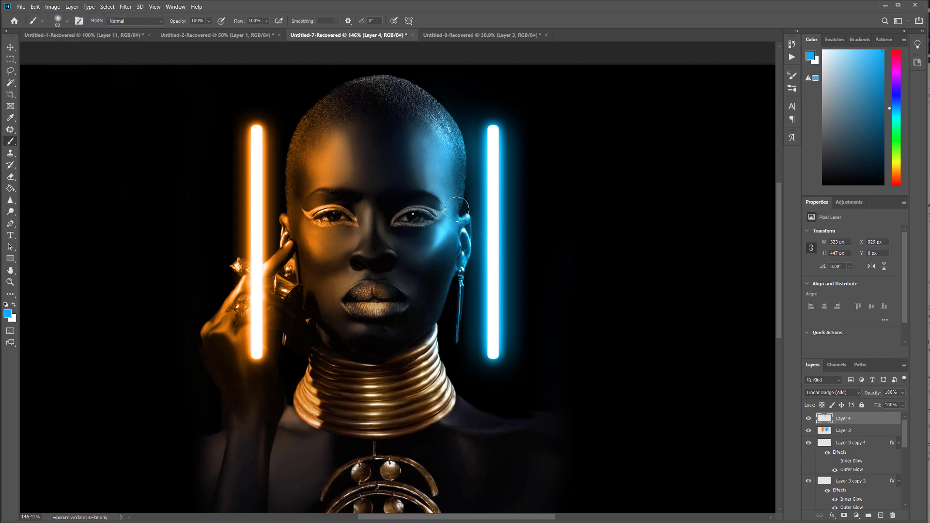
pyautogui.click(442, 241)
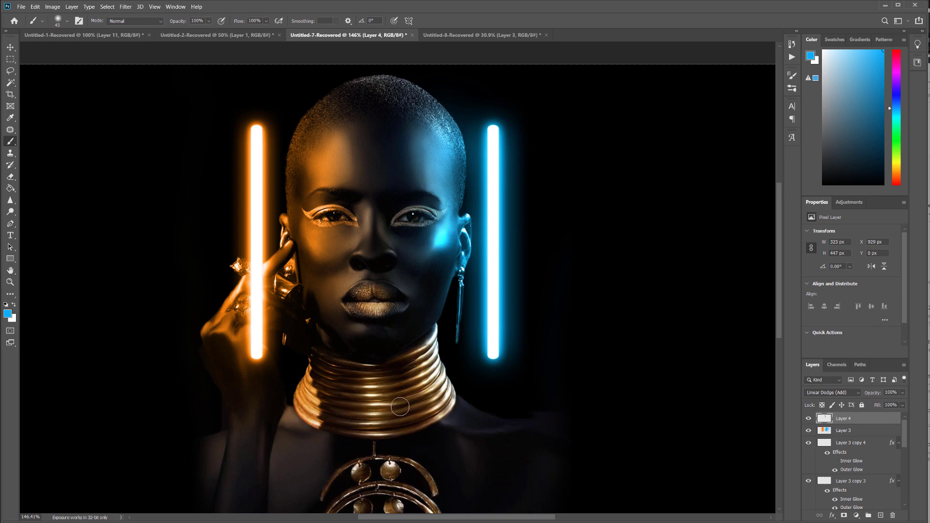
# Set the foreground color to dark orange 522d05 and paint an orange highlight across the lower lip
pyautogui.click(7, 314)
pyautogui.click(273, 314)
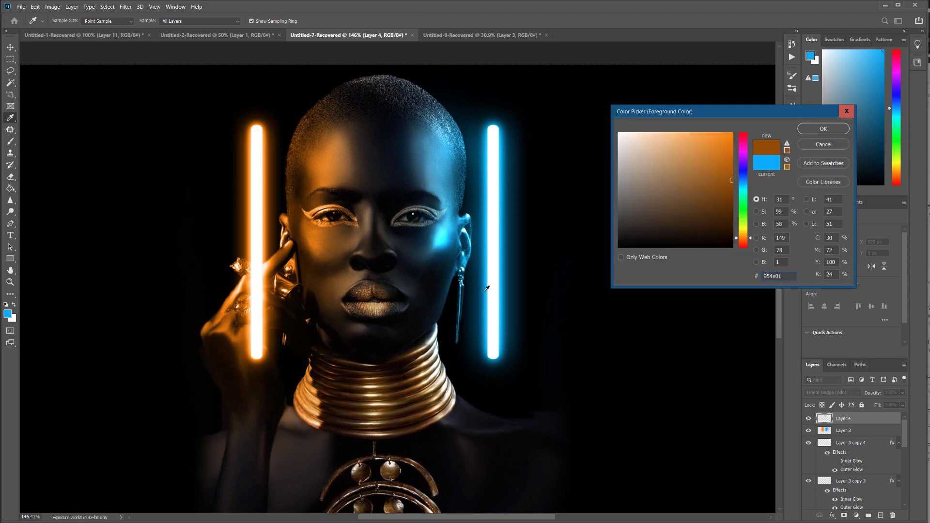
pyautogui.click(727, 210)
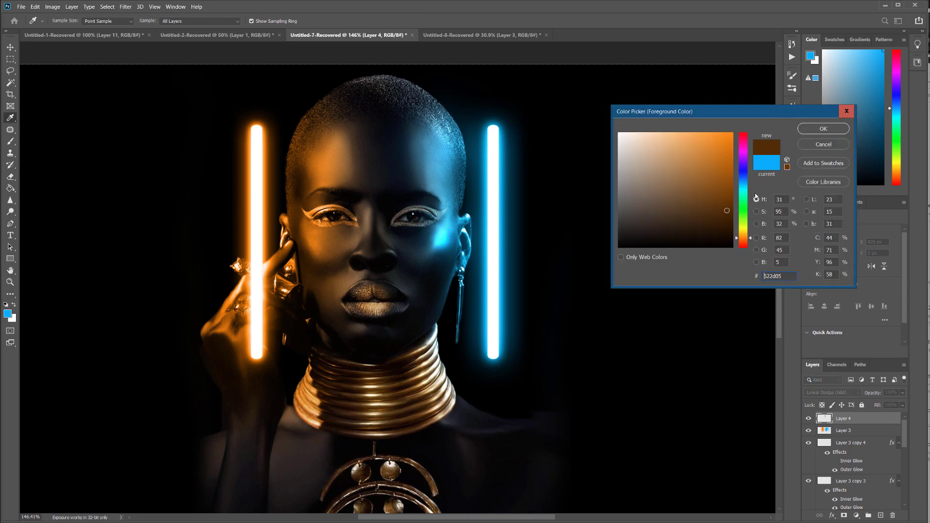
pyautogui.click(829, 129)
pyautogui.moveTo(355, 298); pyautogui.dragTo(378, 309)
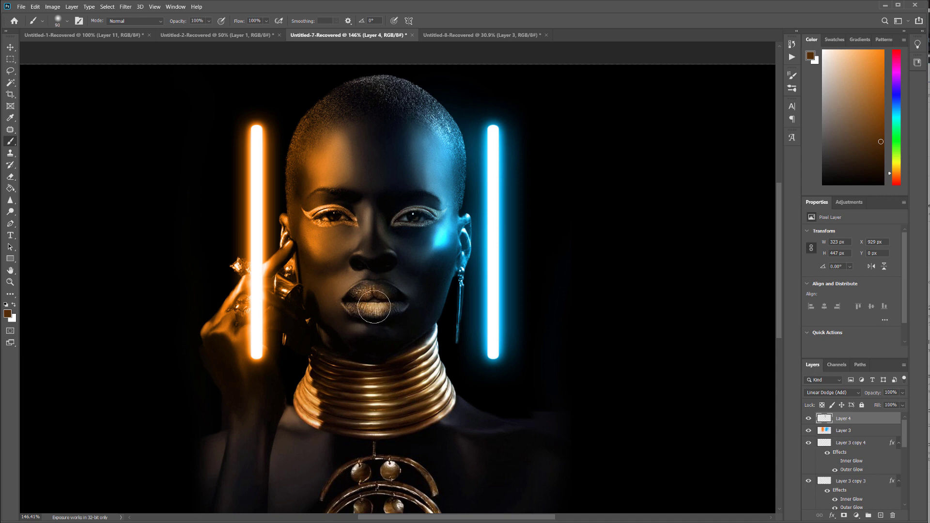
# Paint orange highlights on the middle and the orange-lit edge of the gold neck rings, resizing the soft brush between dabs
pyautogui.press(']')
pyautogui.press(']')
pyautogui.press(']')
pyautogui.press(']')
pyautogui.press(']')
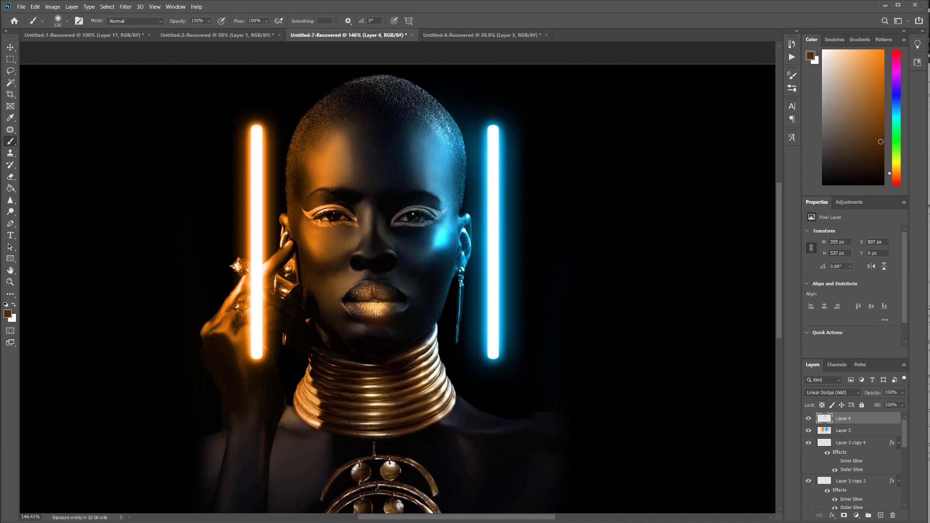
pyautogui.click(371, 408)
pyautogui.press('[')
pyautogui.press('[')
pyautogui.click(300, 410)
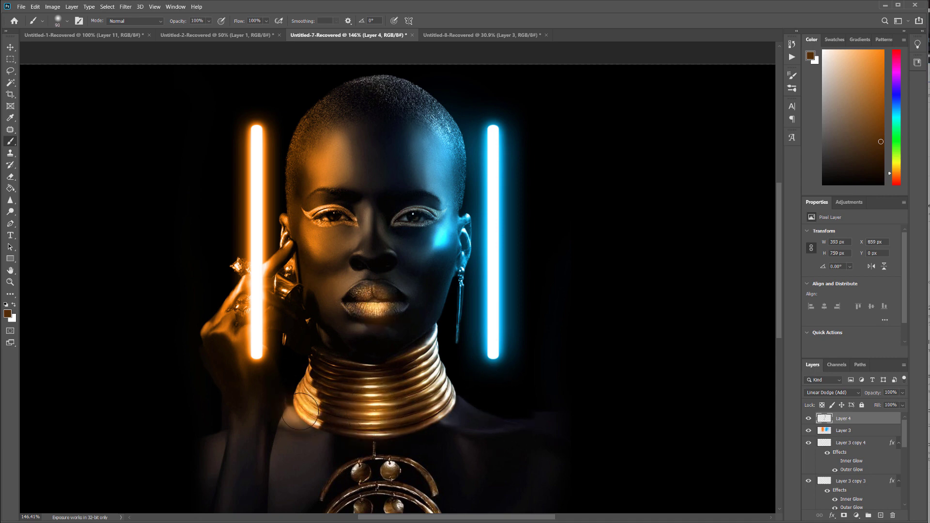
# Try an orange highlight on the forehead with a 200 px soft brush, and undo the stroke
pyautogui.press(']')
pyautogui.press(']')
pyautogui.press(']')
pyautogui.click(323, 157)
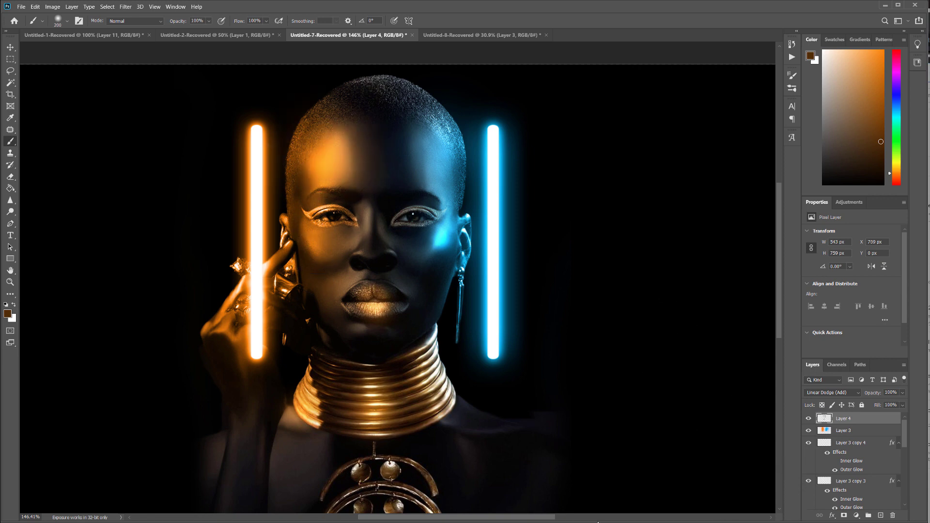
pyautogui.click(35, 6)
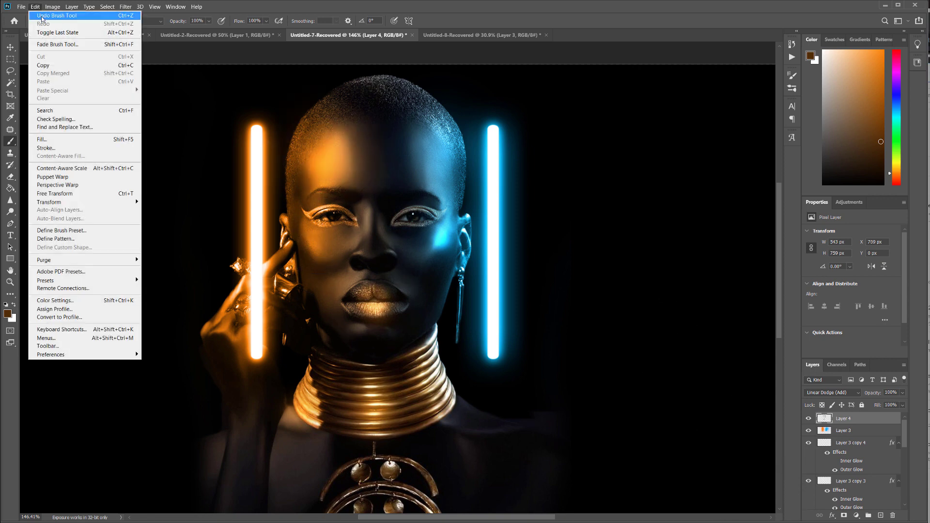
pyautogui.click(41, 19)
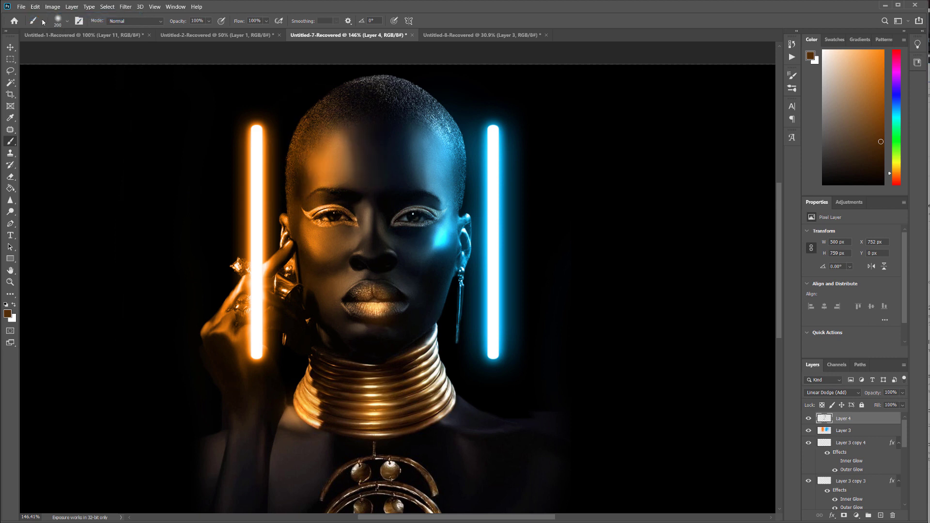
# Set the foreground color to a darker orange, 351d03, and dab a highlight on the orange-lit side of the forehead with a 250 px soft brush
pyautogui.click(8, 314)
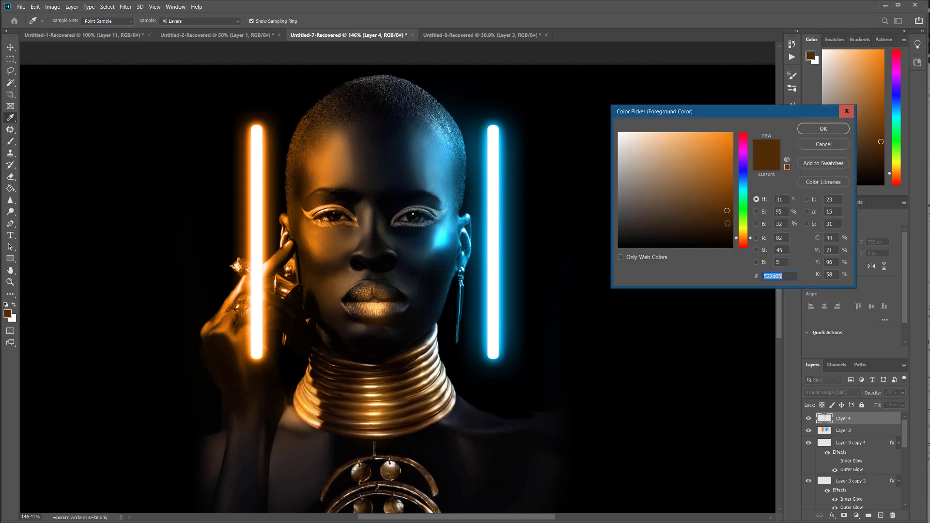
pyautogui.click(727, 223)
pyautogui.click(823, 128)
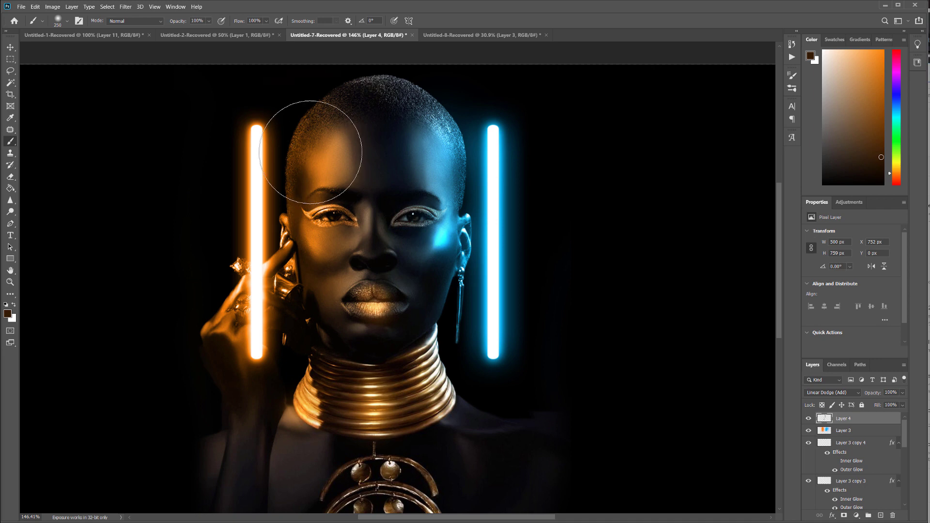
pyautogui.click(311, 152)
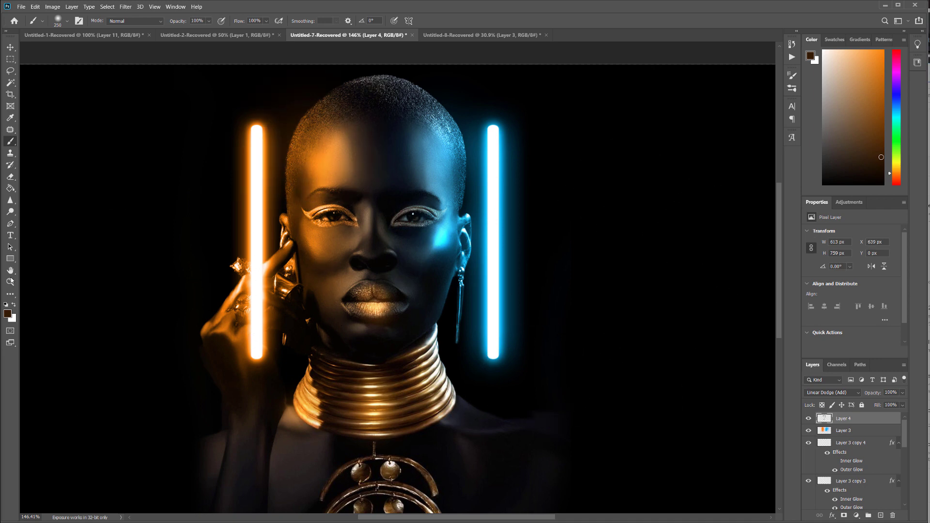
# Set the foreground color to orange 924c00 and paint highlights on the gold jewelry around the raised hand, shrinking the soft brush between dabs
pyautogui.click(7, 314)
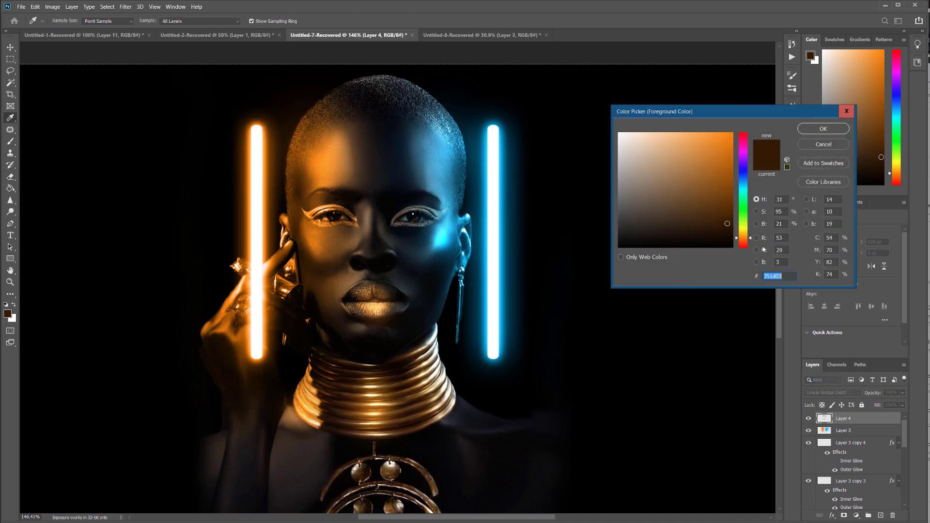
pyautogui.write('924c00')
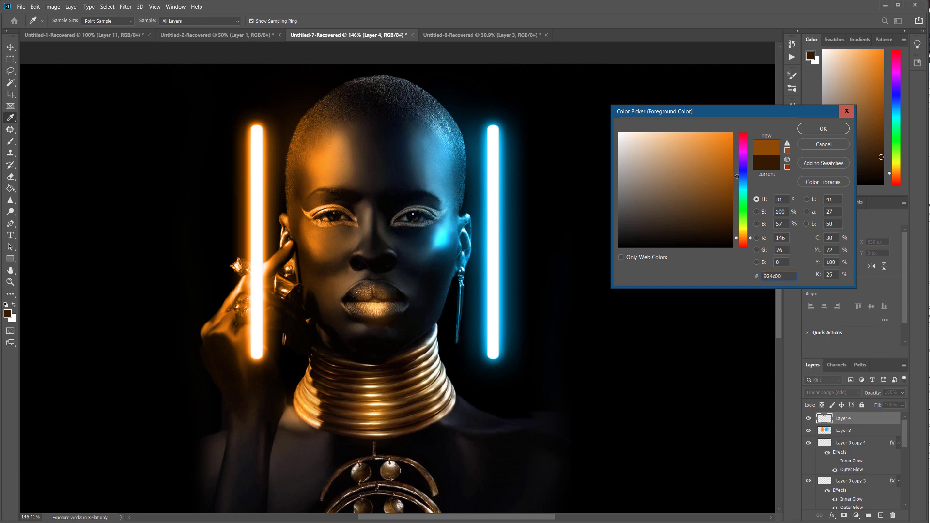
pyautogui.click(823, 129)
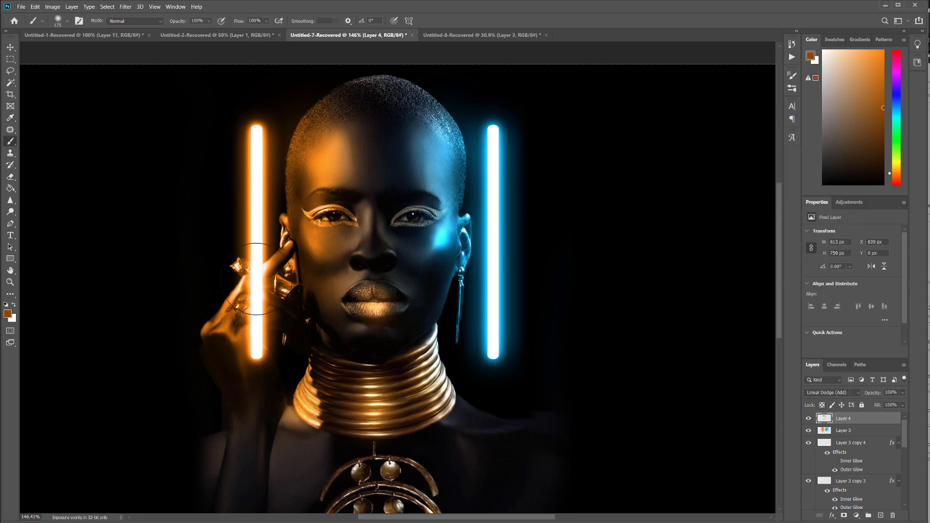
pyautogui.moveTo(281, 296); pyautogui.dragTo(283, 290)
pyautogui.press('[')
pyautogui.press('[')
pyautogui.press('[')
pyautogui.press('[')
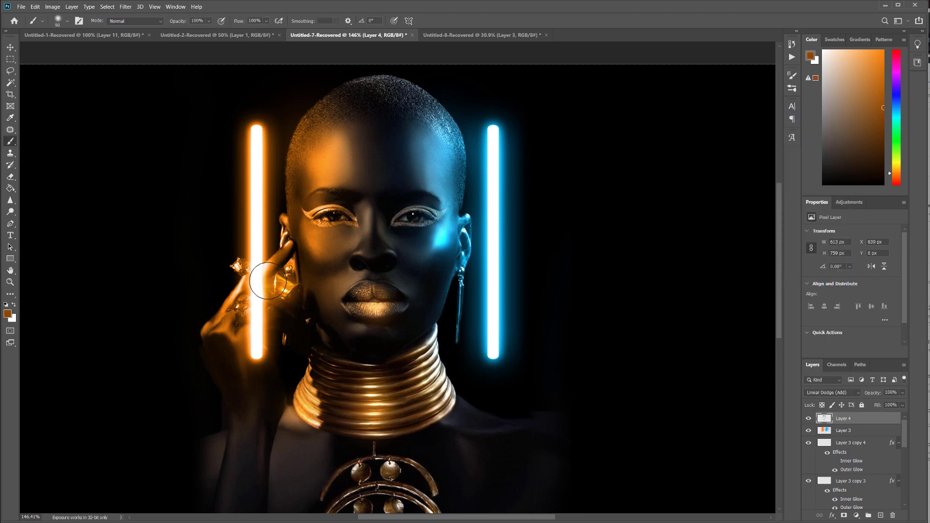
pyautogui.click(238, 265)
# Dab an orange highlight on the upper gold disc of the chest pendant nearer the cyan bar, using a 60 px soft brush
pyautogui.press('[')
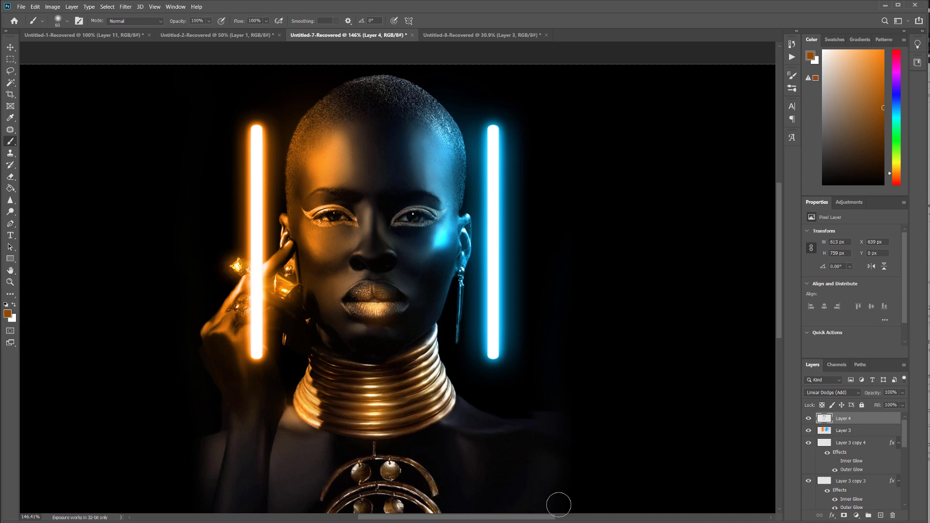
pyautogui.click(392, 464)
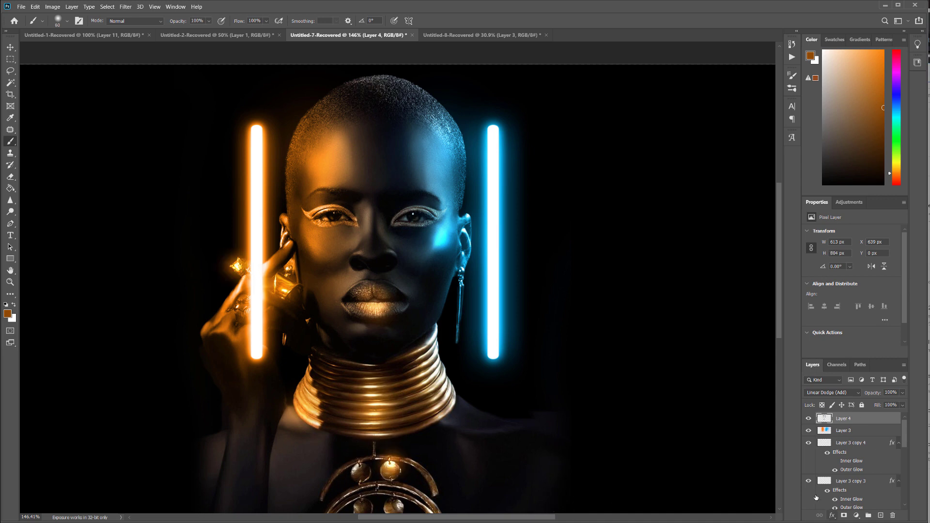
pyautogui.scroll(-4, 589, 261)
pyautogui.scroll(3, 550, 272)
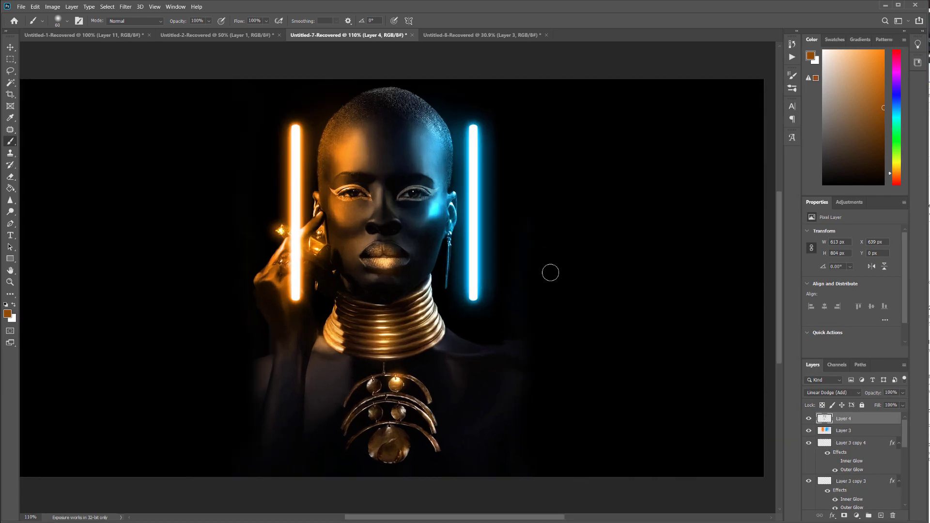